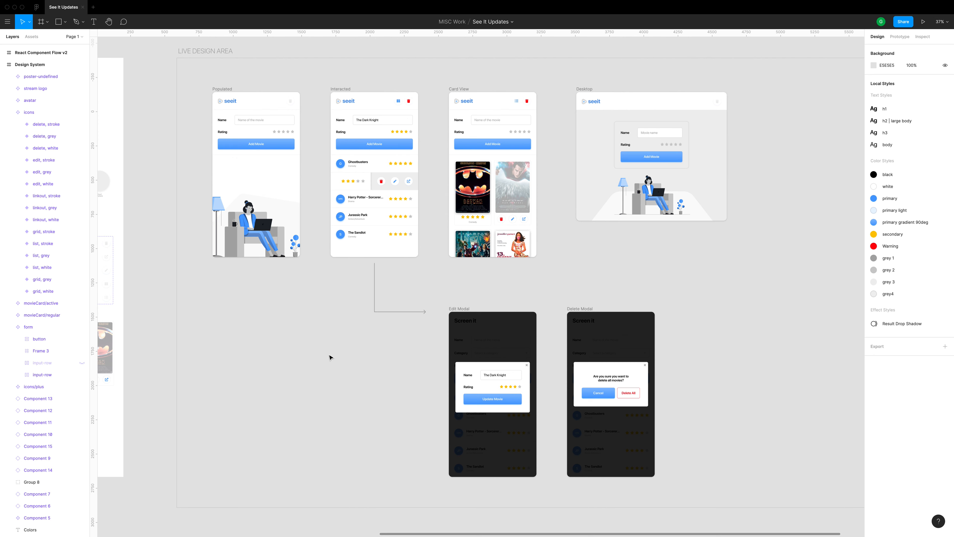
Examine the Populated, Interacted, Card View and Desktop mockups in the live design area
{"action": "scroll", "coordinate": [319, 112], "scroll_direction": "up", "scroll_amount": 3}
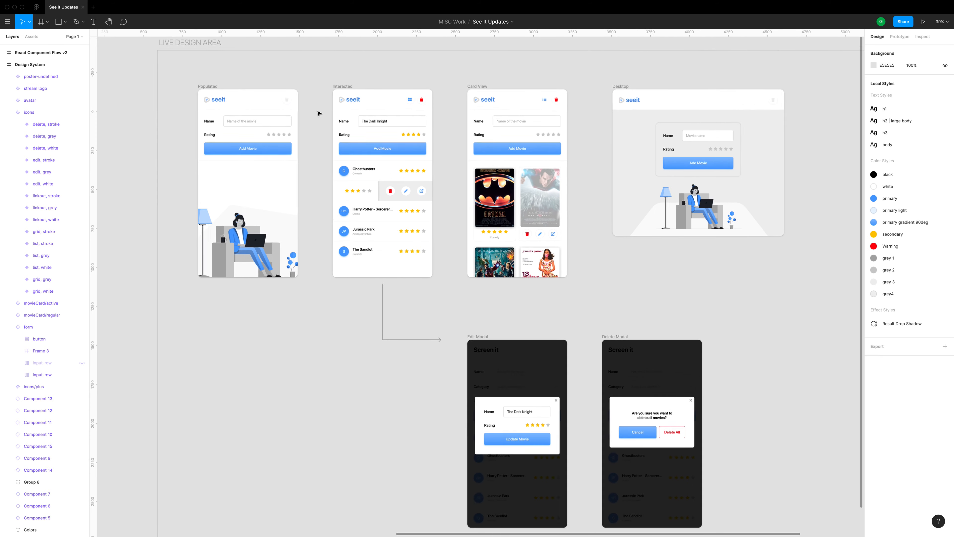
{"action": "scroll", "coordinate": [319, 112], "scroll_direction": "up", "scroll_amount": 6}
{"action": "left_click_drag", "start_coordinate": [313, 105], "coordinate": [408, 142]}
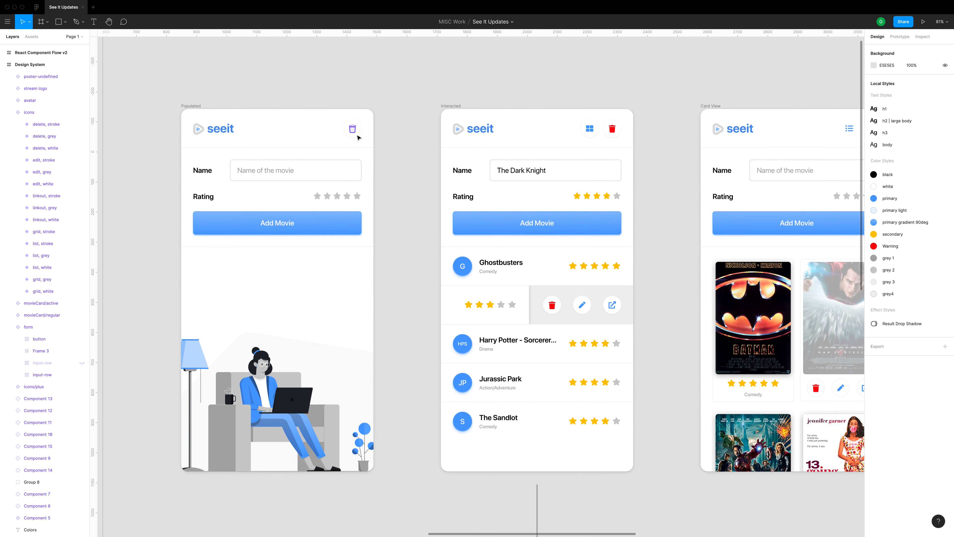
{"action": "left_click_drag", "start_coordinate": [427, 156], "coordinate": [257, 164]}
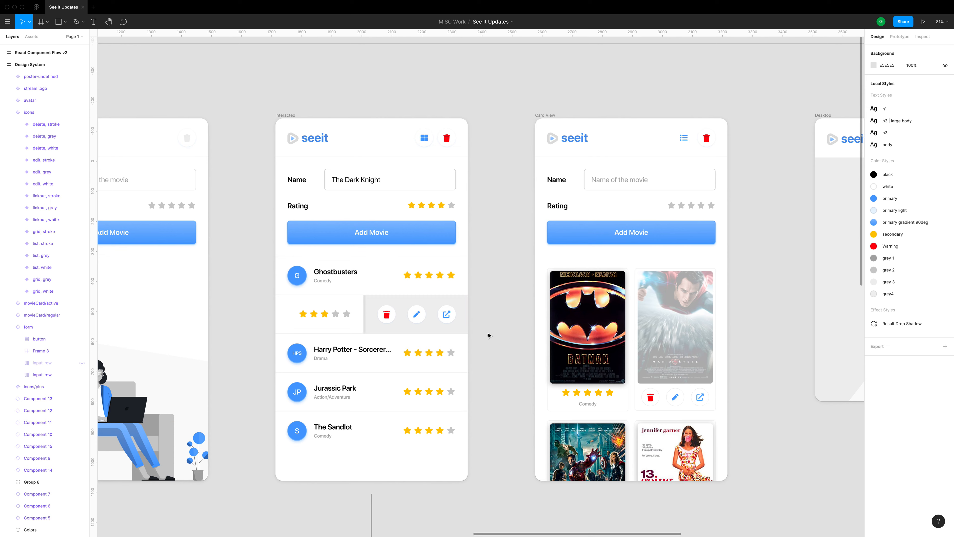
{"action": "left_click_drag", "start_coordinate": [520, 341], "coordinate": [281, 238]}
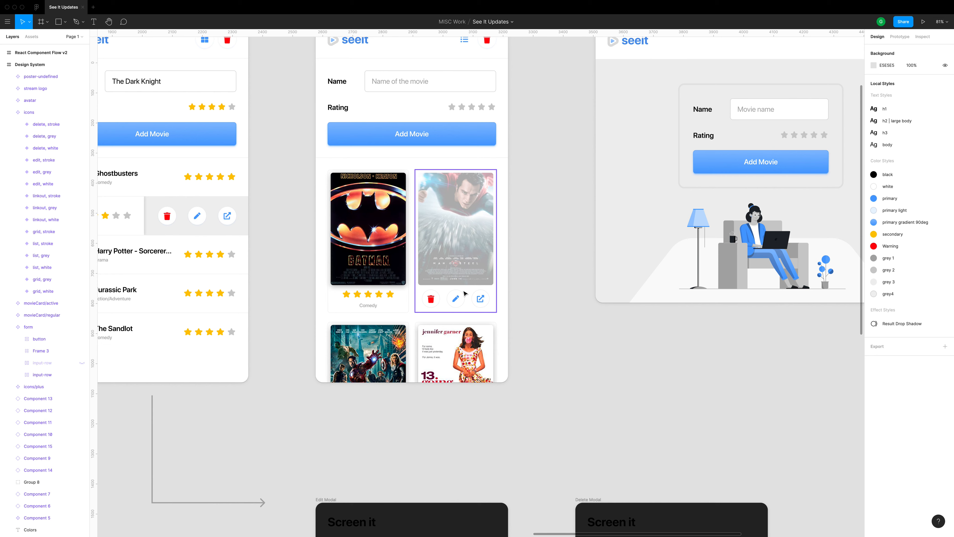
{"action": "left_click_drag", "start_coordinate": [276, 217], "coordinate": [590, 314]}
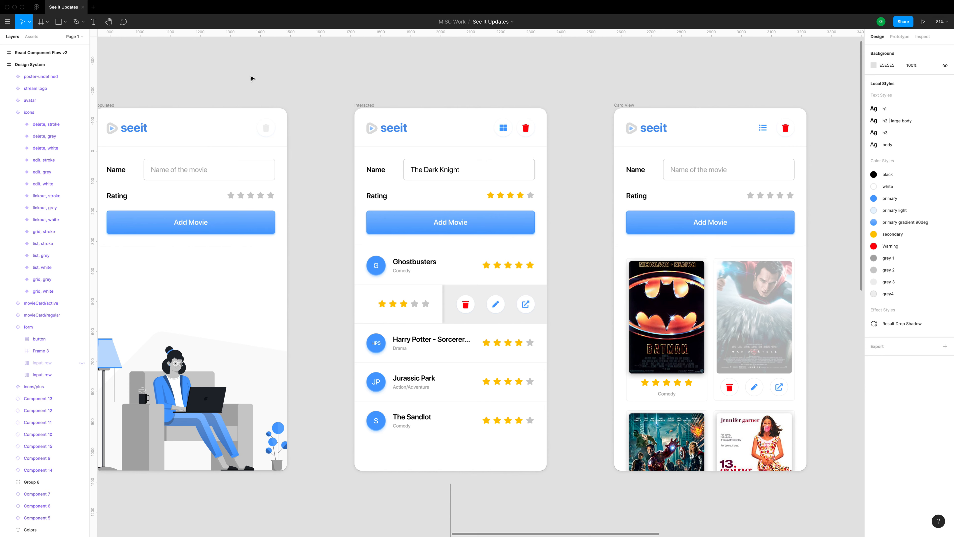
Add an instance of the icons component to the Interacted frame's header, beside the existing grid icon
{"action": "left_click", "coordinate": [31, 37]}
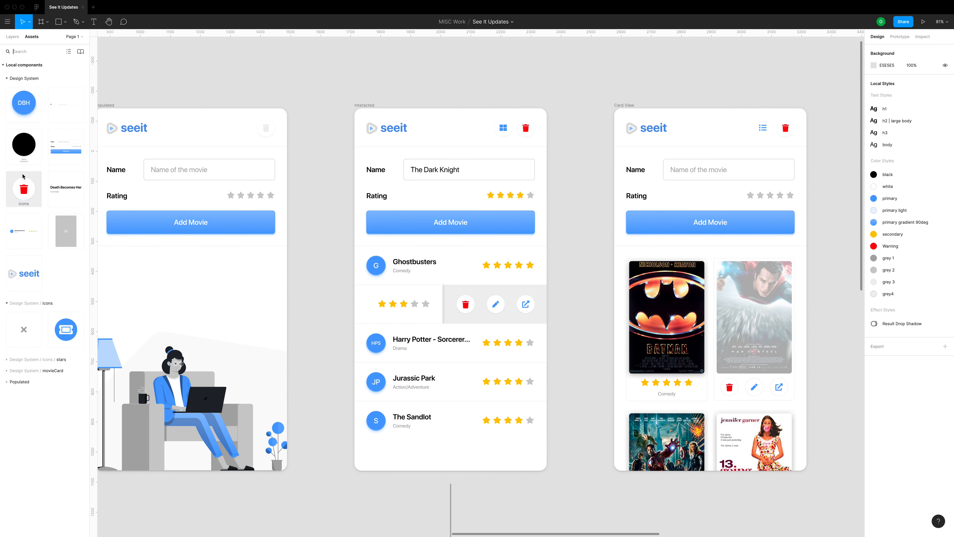
{"action": "left_click_drag", "start_coordinate": [23, 176], "coordinate": [319, 92]}
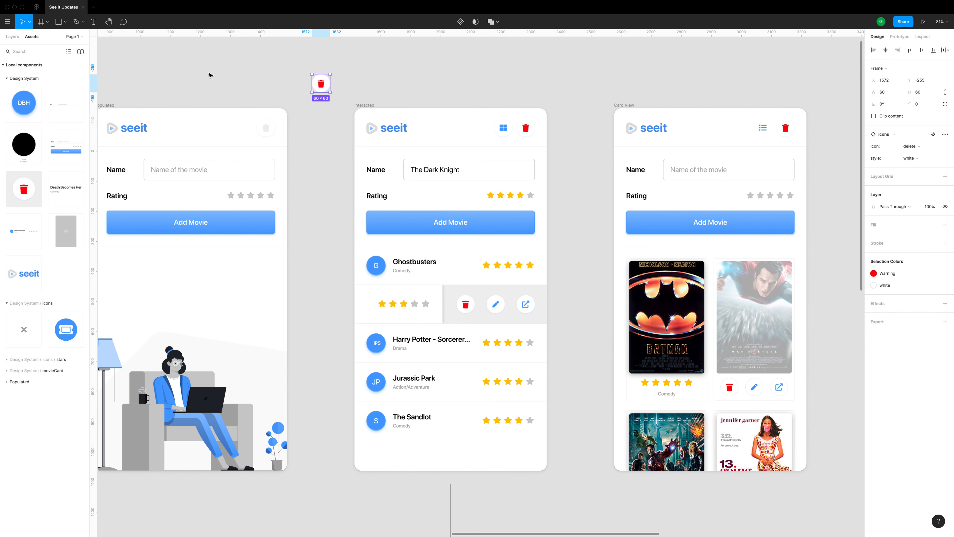
{"action": "left_click_drag", "start_coordinate": [324, 86], "coordinate": [477, 128]}
{"action": "scroll", "coordinate": [478, 127], "scroll_direction": "up", "scroll_amount": 5}
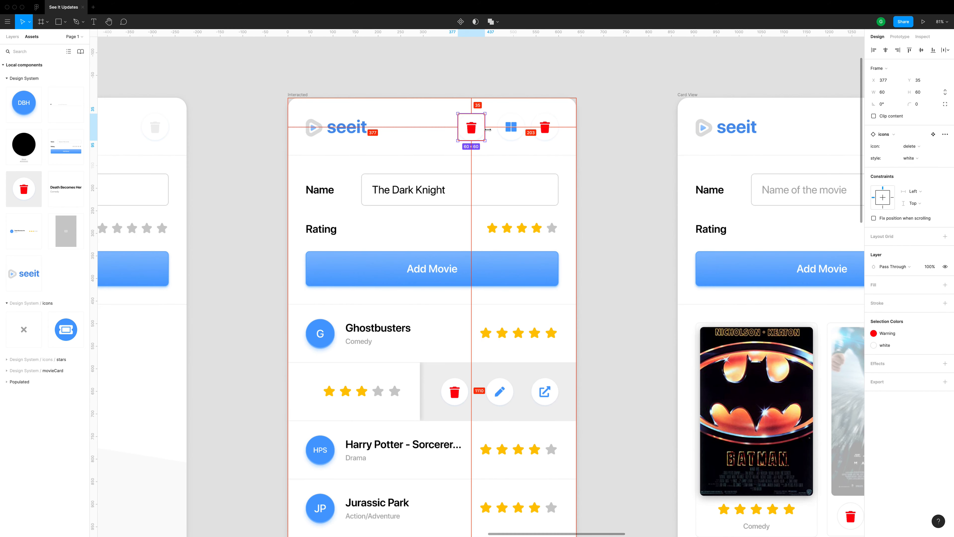
{"action": "scroll", "coordinate": [489, 132], "scroll_direction": "up", "scroll_amount": 10}
{"action": "left_click_drag", "start_coordinate": [407, 185], "coordinate": [409, 183]}
Try the grid variant on the new icon instance with the stroke style, and change its icon to linkout
{"action": "left_click", "coordinate": [912, 146]}
{"action": "left_click", "coordinate": [913, 173]}
{"action": "left_click", "coordinate": [911, 158]}
{"action": "left_click", "coordinate": [926, 168]}
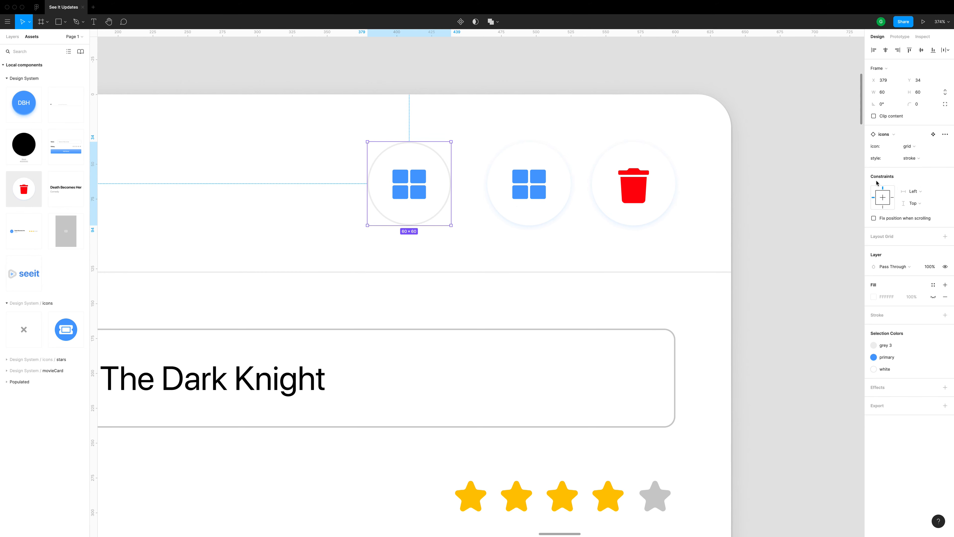
{"action": "left_click", "coordinate": [912, 146]}
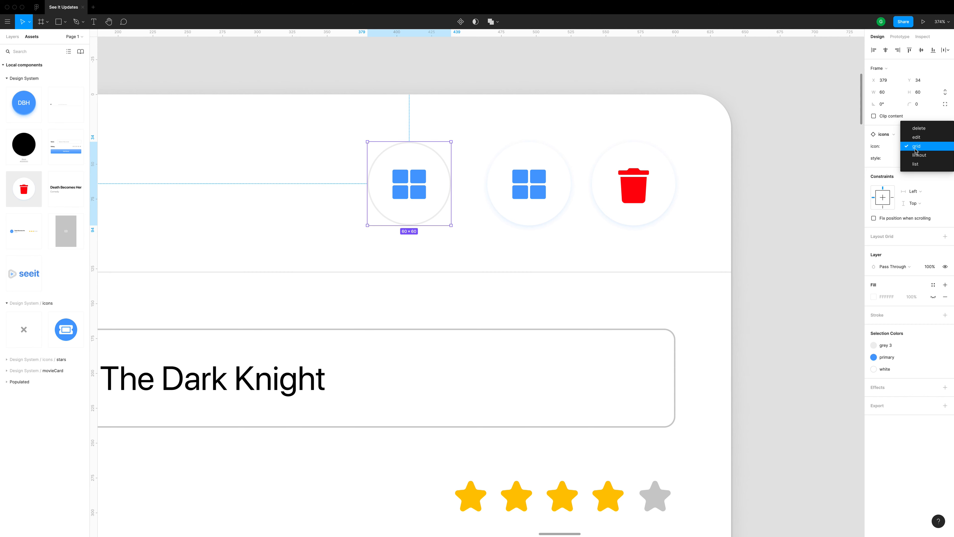
{"action": "left_click", "coordinate": [927, 158]}
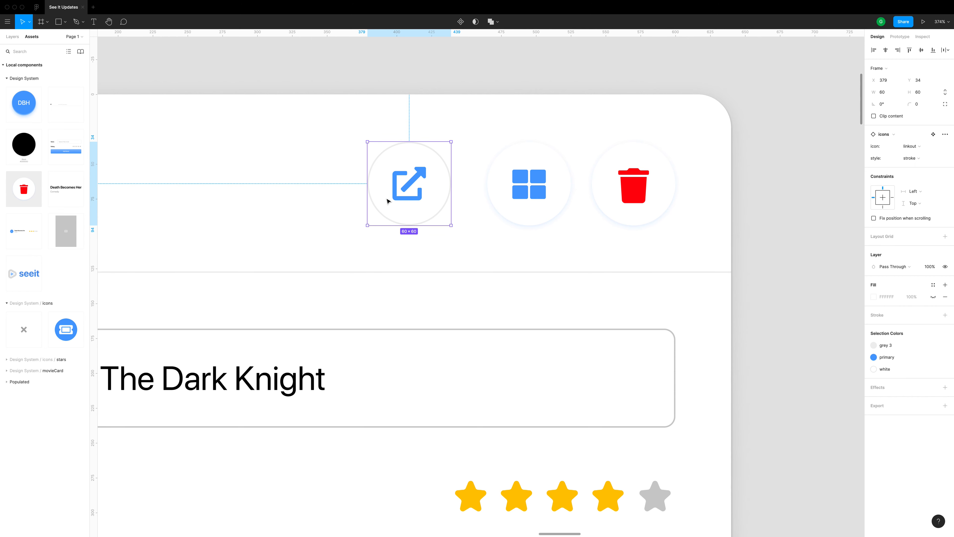
Select the icons component set in the design system and show its variants in the layer list
{"action": "scroll", "coordinate": [441, 184], "scroll_direction": "down", "scroll_amount": 5}
{"action": "left_click", "coordinate": [781, 188]}
{"action": "left_click_drag", "start_coordinate": [377, 273], "coordinate": [695, 64]}
{"action": "left_click_drag", "start_coordinate": [483, 416], "coordinate": [447, 87]}
{"action": "scroll", "coordinate": [420, 137], "scroll_direction": "up", "scroll_amount": 2}
{"action": "left_click", "coordinate": [409, 131]}
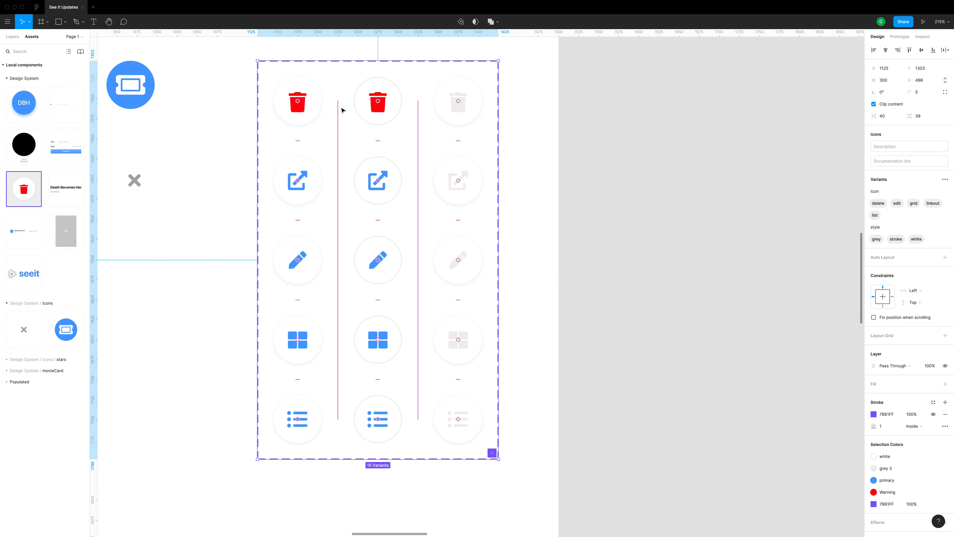
{"action": "key", "text": "alt+1"}
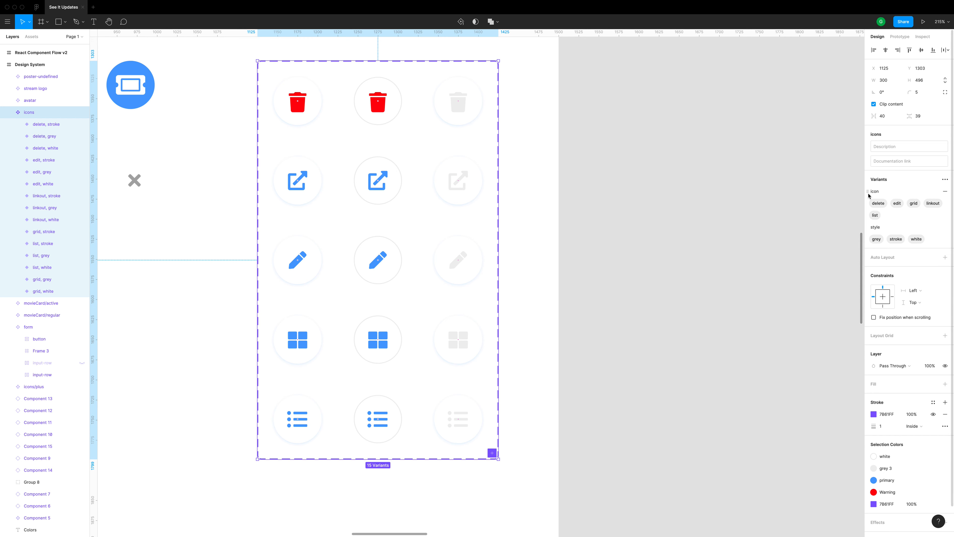
Examine the design system's star ratings, movie row, form, movie card and icon variants
{"action": "left_click", "coordinate": [577, 201]}
{"action": "left_click_drag", "start_coordinate": [521, 285], "coordinate": [703, 183]}
{"action": "left_click_drag", "start_coordinate": [472, 245], "coordinate": [694, 320]}
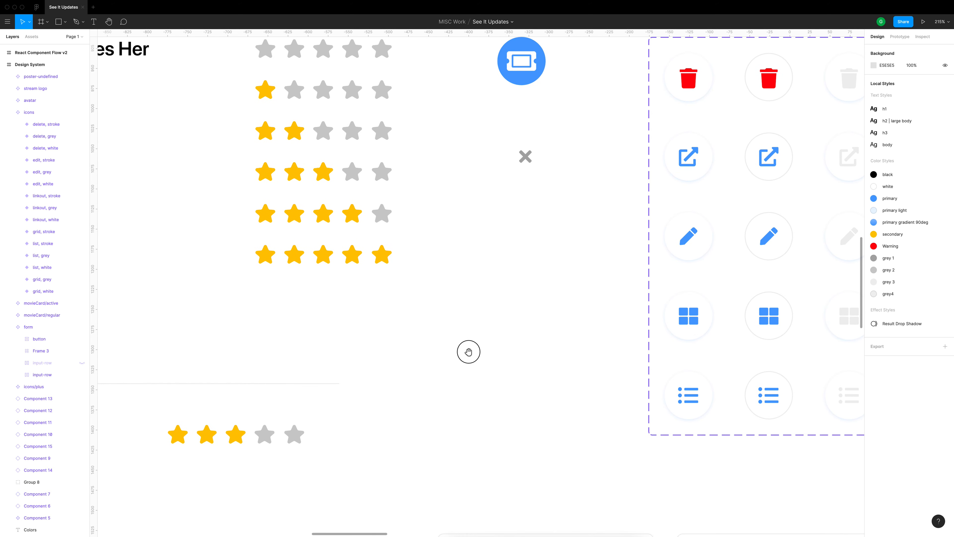
{"action": "left_click_drag", "start_coordinate": [468, 351], "coordinate": [579, 298]}
{"action": "left_click_drag", "start_coordinate": [535, 353], "coordinate": [614, 243]}
{"action": "left_click_drag", "start_coordinate": [504, 371], "coordinate": [600, 181]}
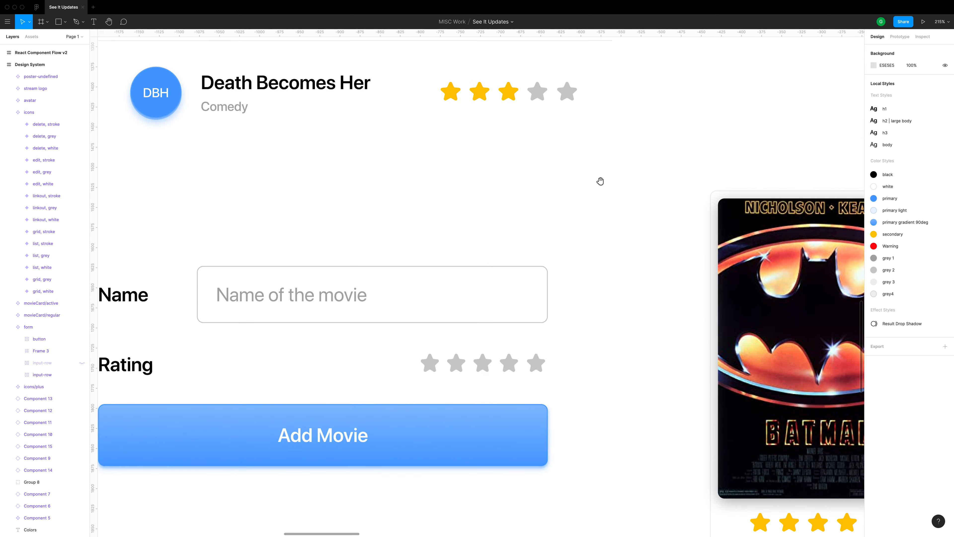
{"action": "left_click_drag", "start_coordinate": [571, 255], "coordinate": [592, 217]}
{"action": "left_click_drag", "start_coordinate": [523, 226], "coordinate": [316, 346]}
{"action": "left_click_drag", "start_coordinate": [562, 210], "coordinate": [305, 372]}
{"action": "left_click_drag", "start_coordinate": [543, 211], "coordinate": [418, 342]}
{"action": "left_click_drag", "start_coordinate": [431, 332], "coordinate": [399, 293]}
{"action": "left_click", "coordinate": [399, 295]}
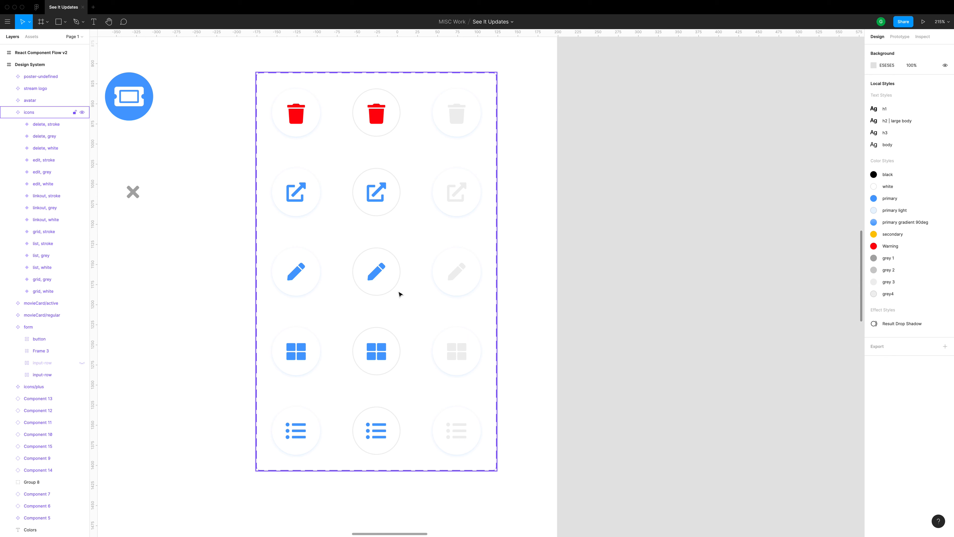
{"action": "left_click", "coordinate": [640, 166]}
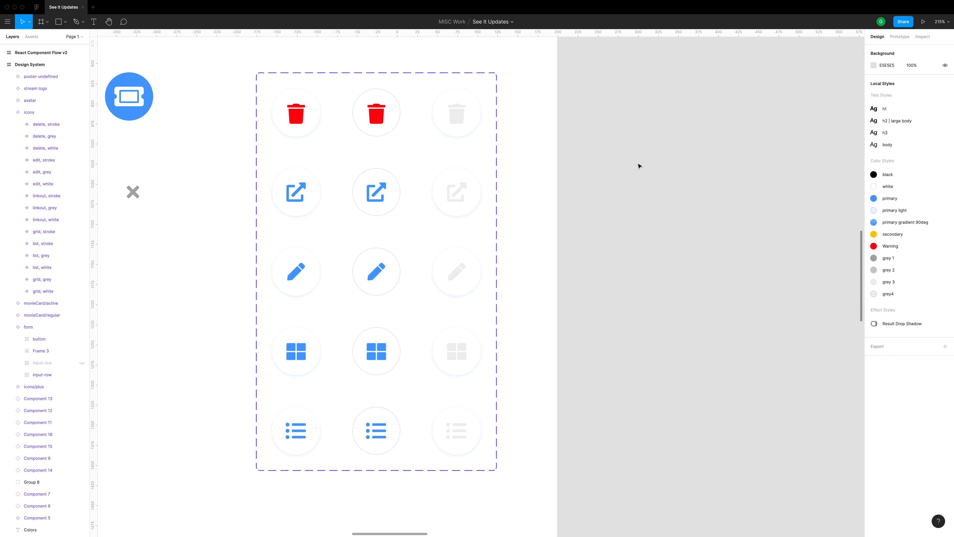
{"action": "left_click_drag", "start_coordinate": [666, 158], "coordinate": [179, 186]}
{"action": "left_click_drag", "start_coordinate": [572, 230], "coordinate": [173, 262]}
{"action": "left_click_drag", "start_coordinate": [615, 188], "coordinate": [381, 425]}
{"action": "left_click_drag", "start_coordinate": [603, 219], "coordinate": [310, 320]}
{"action": "left_click_drag", "start_coordinate": [549, 289], "coordinate": [350, 441]}
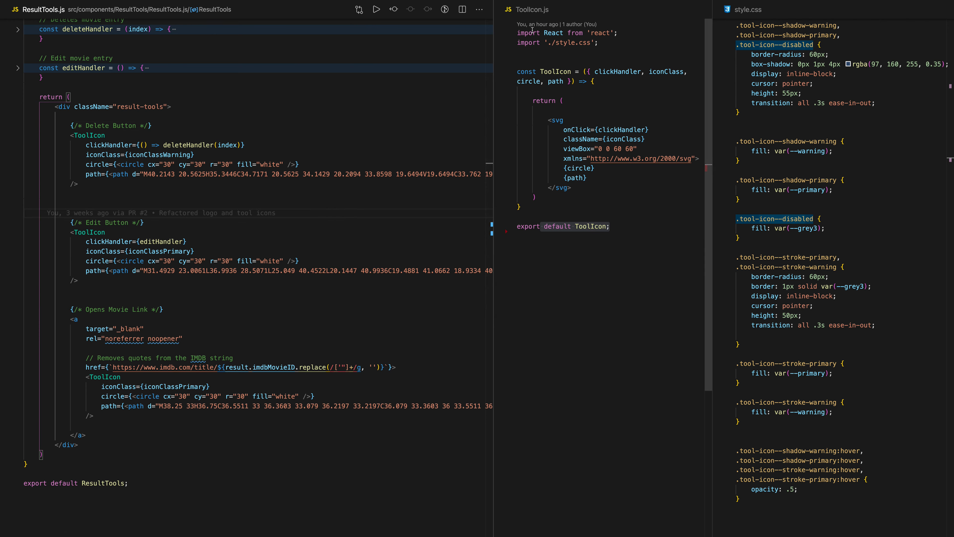
Switch to the code editor and examine the ToolIcon component, highlighting the uses of its clickHandler prop
{"action": "left_click_drag", "start_coordinate": [525, 42], "coordinate": [626, 226]}
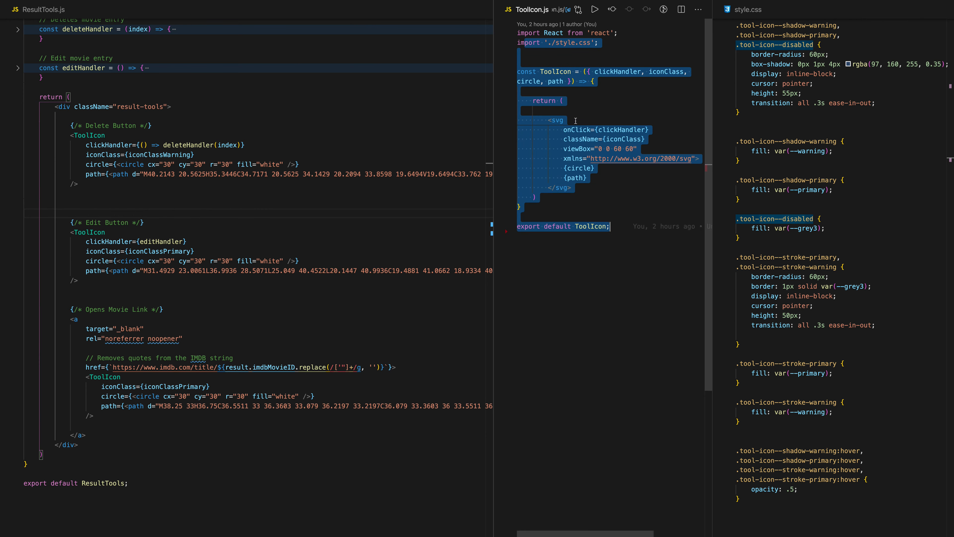
{"action": "left_click", "coordinate": [558, 78]}
{"action": "double_click", "coordinate": [666, 71]}
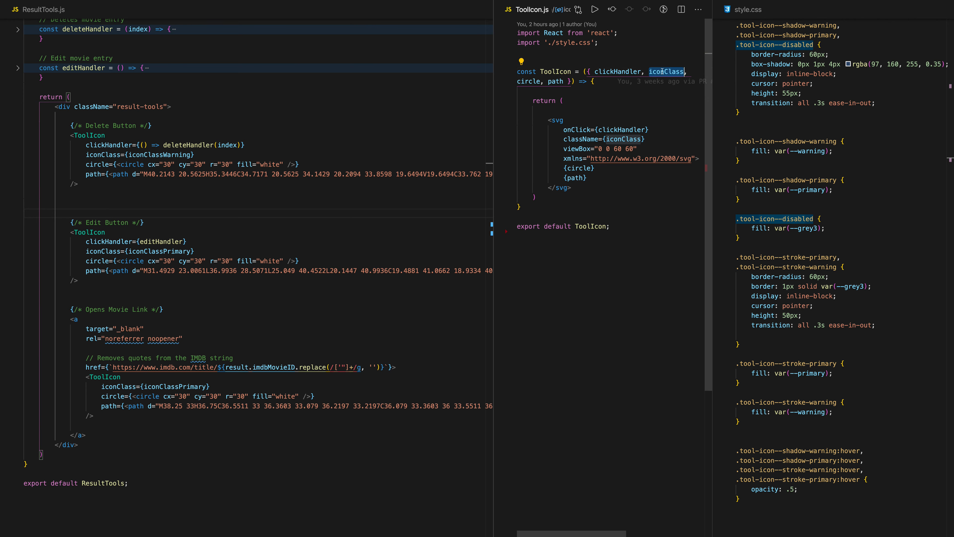
{"action": "double_click", "coordinate": [626, 129]}
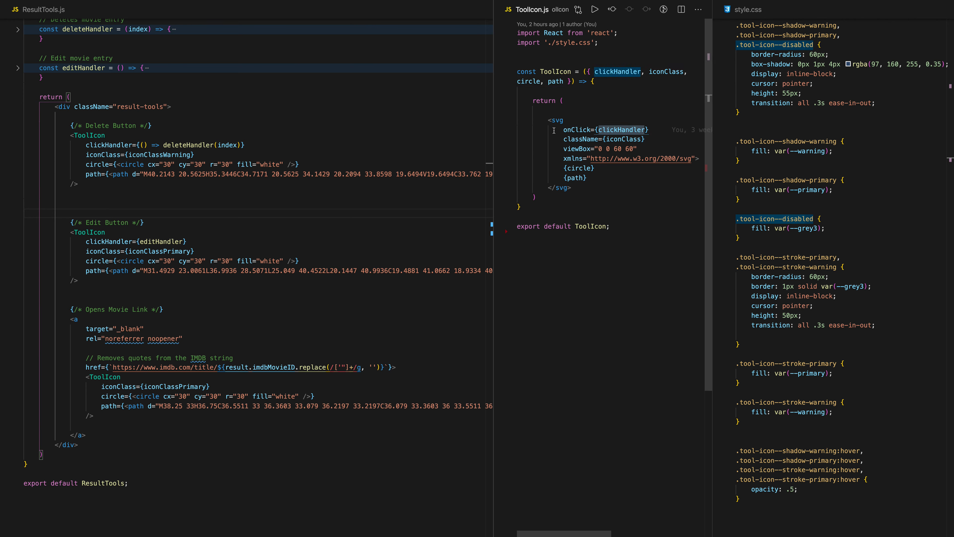
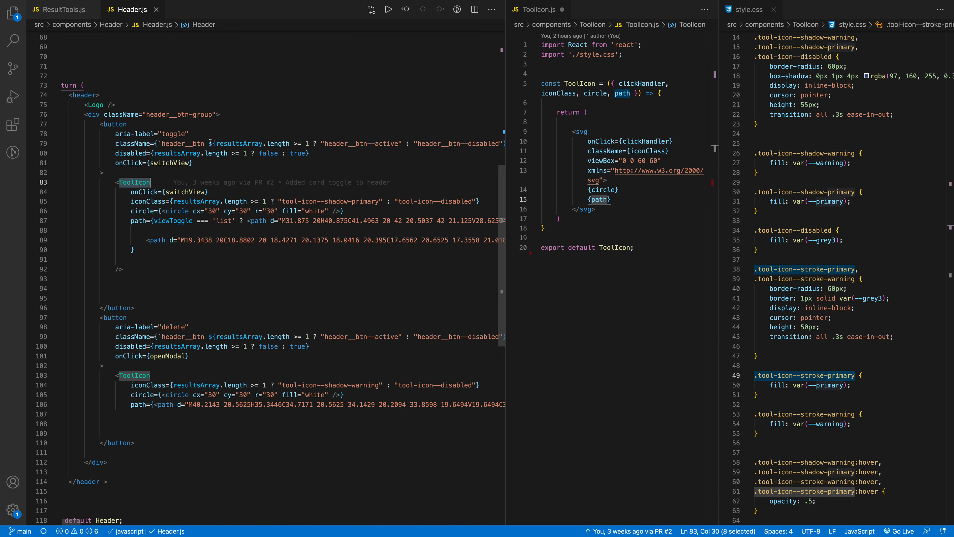
Switch to Figma and go to the empty area below the form component in the design system
{"action": "key", "text": "super+Tab"}
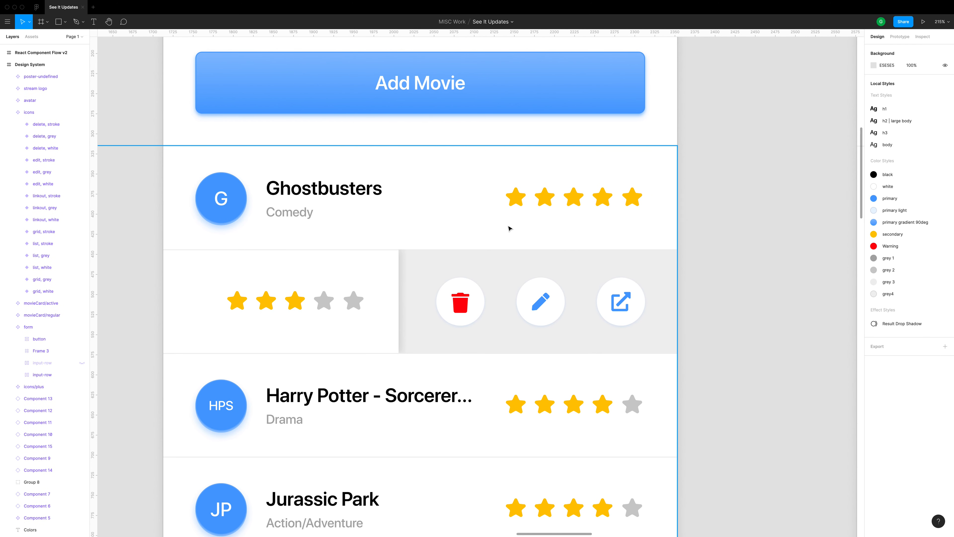
{"action": "scroll", "coordinate": [721, 235], "scroll_direction": "down", "scroll_amount": 10}
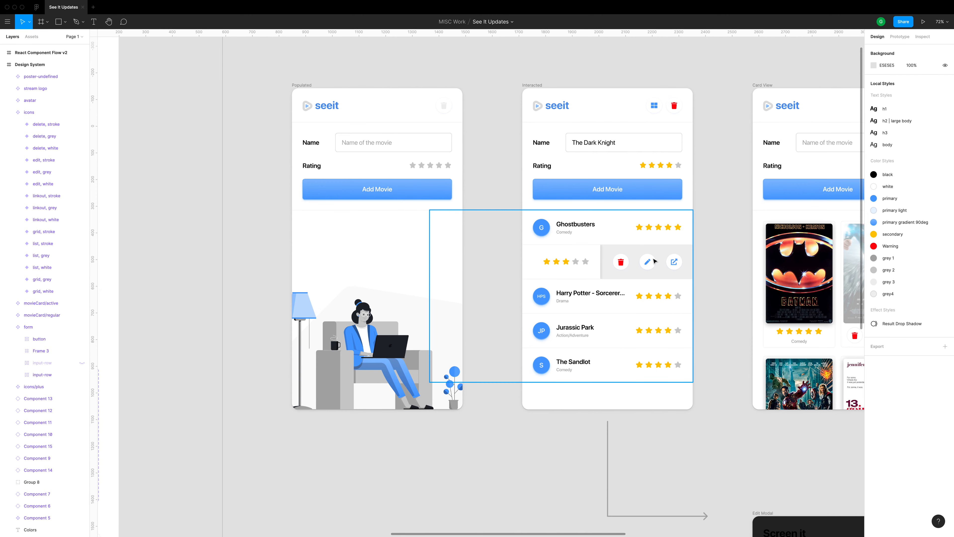
{"action": "scroll", "coordinate": [428, 241], "scroll_direction": "left", "scroll_amount": 15}
{"action": "scroll", "coordinate": [428, 241], "scroll_direction": "down", "scroll_amount": 11}
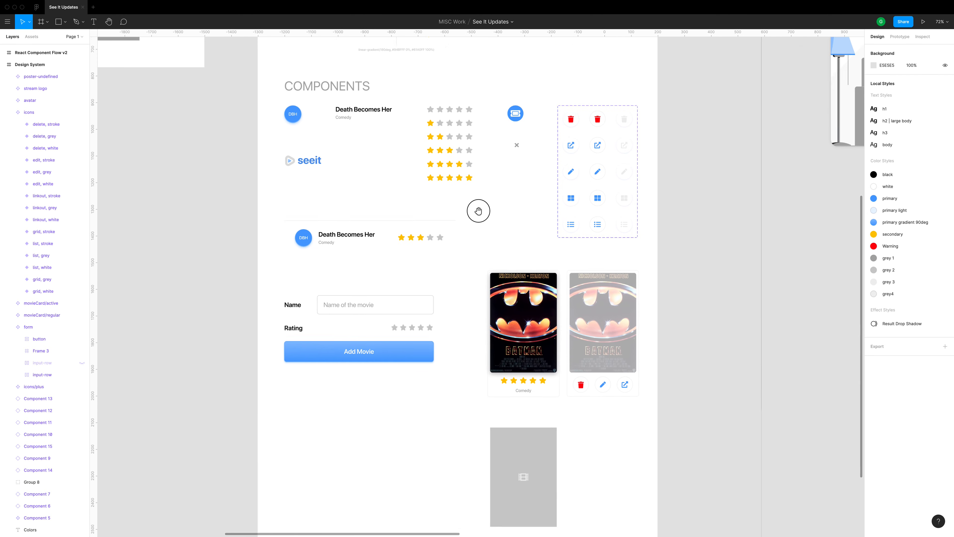
{"action": "scroll", "coordinate": [391, 239], "scroll_direction": "up", "scroll_amount": 5}
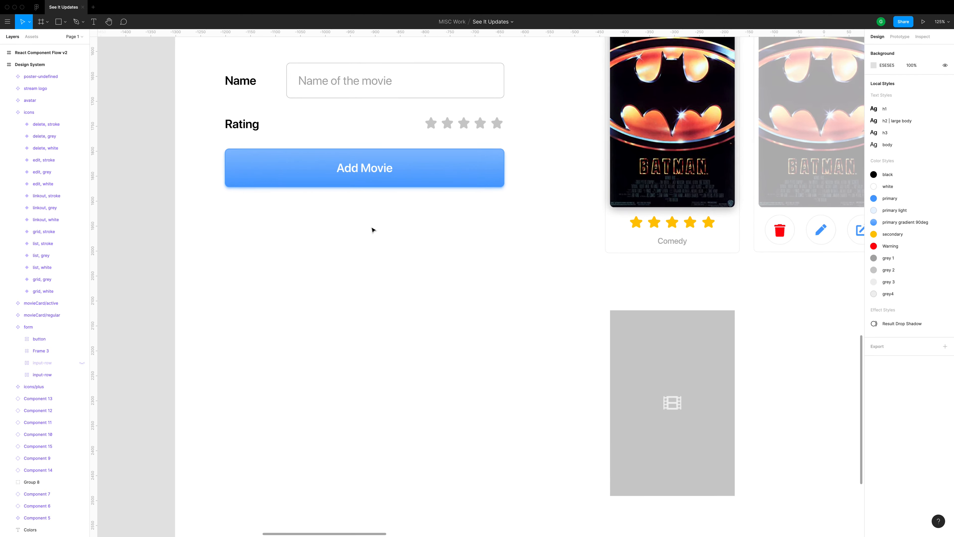
{"action": "left_click", "coordinate": [385, 213]}
{"action": "scroll", "coordinate": [385, 213], "scroll_direction": "right", "scroll_amount": 1}
Add the text "Button" in the empty space below the form's Add Movie button
{"action": "key", "text": "t"}
{"action": "left_click", "coordinate": [306, 253]}
{"action": "type", "text": "Button"}
{"action": "key", "text": "Escape"}
{"action": "left_click", "coordinate": [375, 244]}
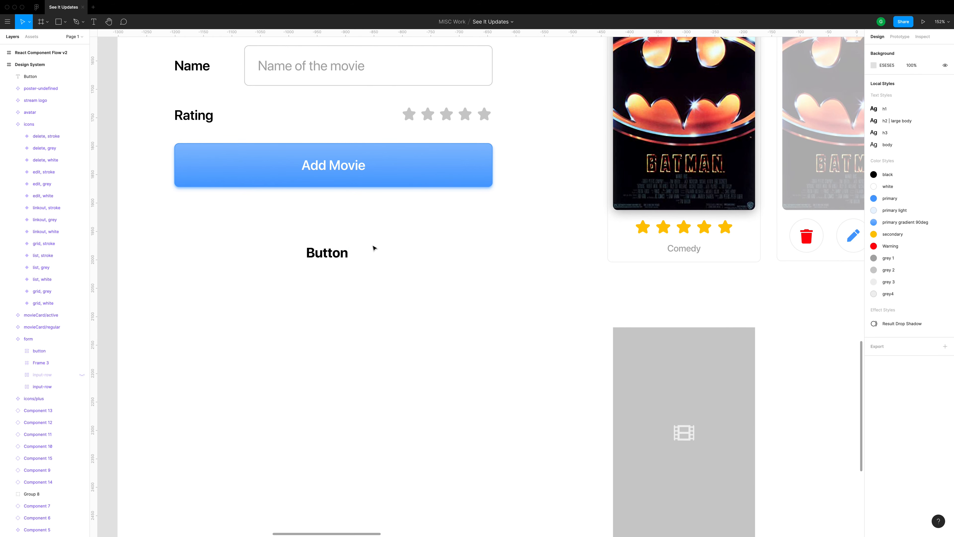
Place a rectangle about 130 × 53 with the primary gradient 90deg fill style behind the "Button" text
{"action": "key", "text": "r"}
{"action": "left_click_drag", "start_coordinate": [291, 238], "coordinate": [365, 269]}
{"action": "left_click", "coordinate": [931, 202]}
{"action": "left_click", "coordinate": [794, 241]}
{"action": "key", "text": "super+["}
Apply the white color style to the "Button" text
{"action": "left_click", "coordinate": [327, 252]}
{"action": "left_click", "coordinate": [874, 294]}
{"action": "left_click", "coordinate": [931, 283]}
{"action": "left_click", "coordinate": [894, 338]}
{"action": "left_click", "coordinate": [363, 285]}
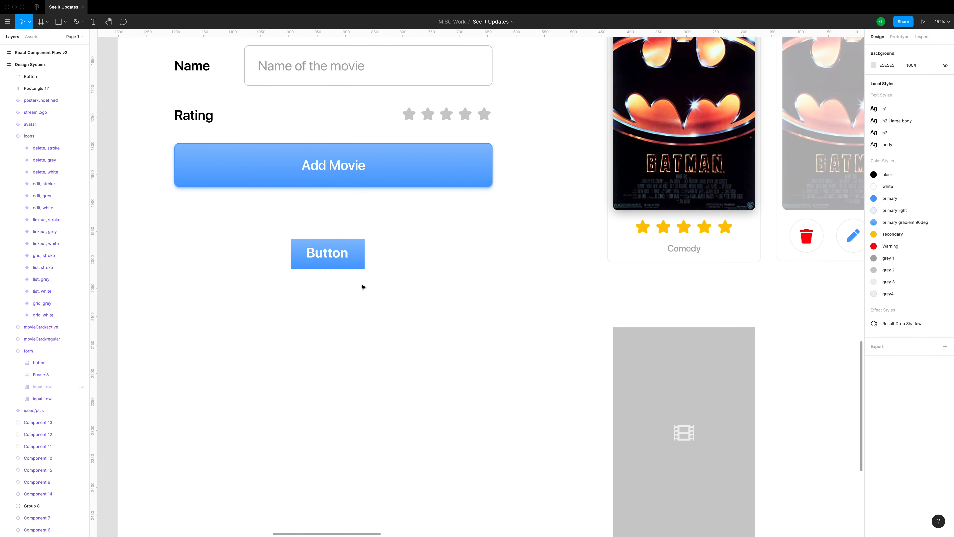
Change the "Button" text to "Learn More" and widen the rectangle behind it to about 174
{"action": "scroll", "coordinate": [317, 267], "scroll_direction": "up", "scroll_amount": 2}
{"action": "scroll", "coordinate": [317, 267], "scroll_direction": "up", "scroll_amount": 3}
{"action": "left_click", "coordinate": [331, 250]}
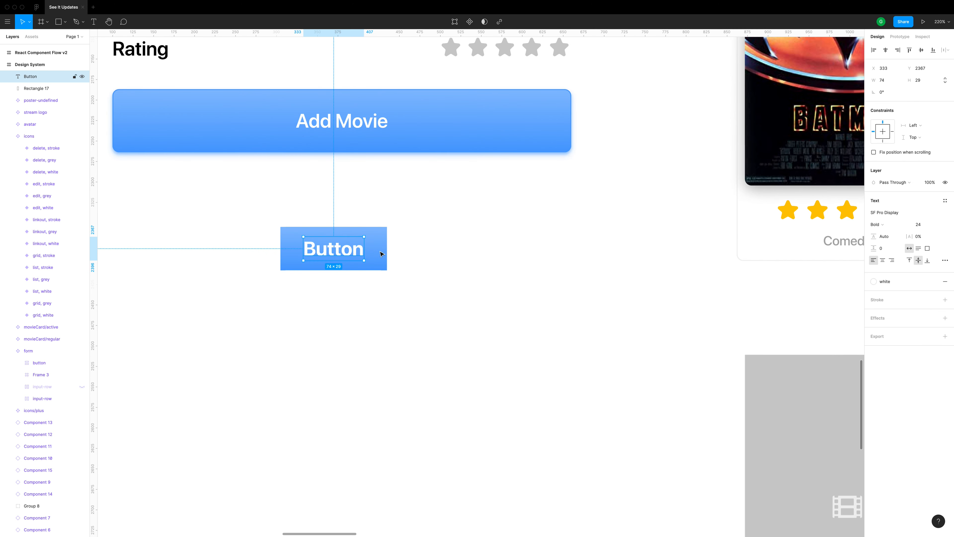
{"action": "left_click", "coordinate": [410, 210]}
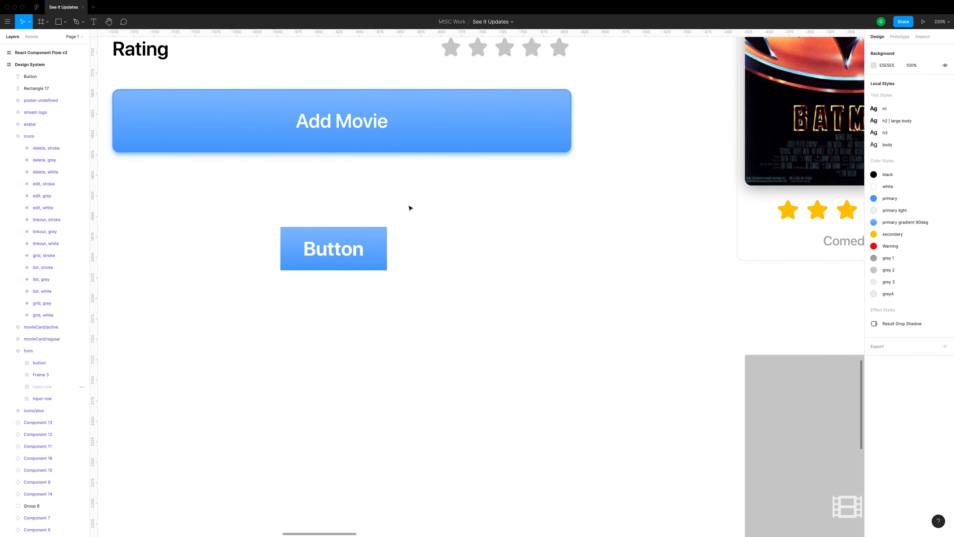
{"action": "left_click", "coordinate": [336, 247]}
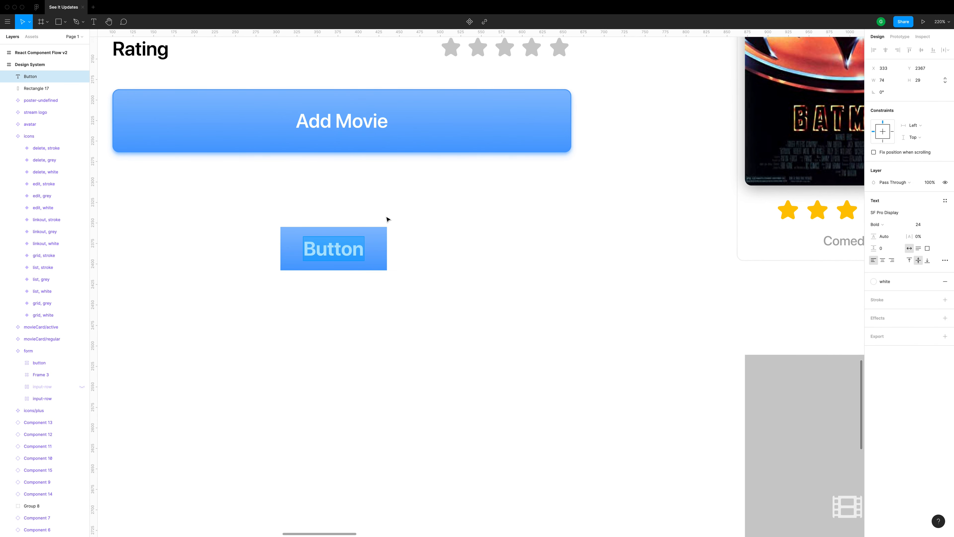
{"action": "type", "text": "Learn More"}
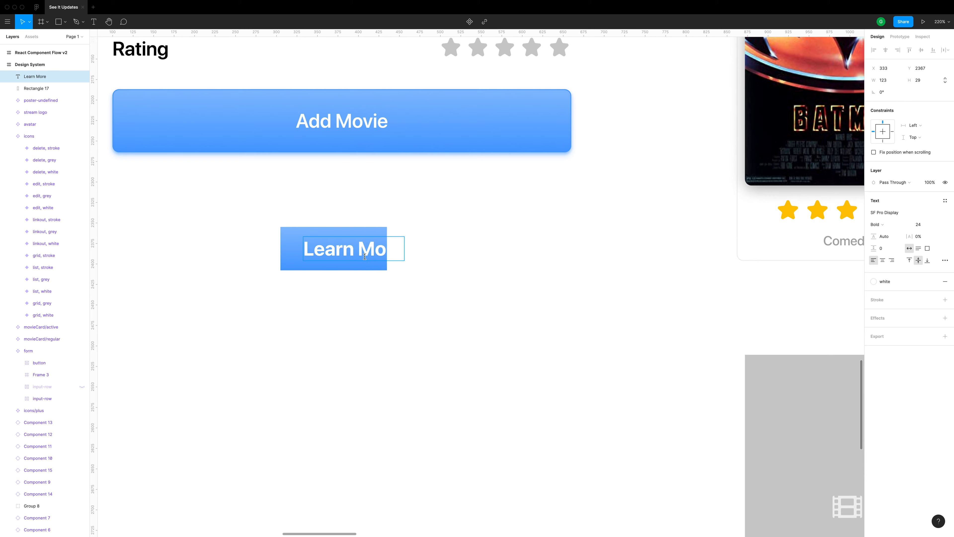
{"action": "left_click", "coordinate": [358, 267]}
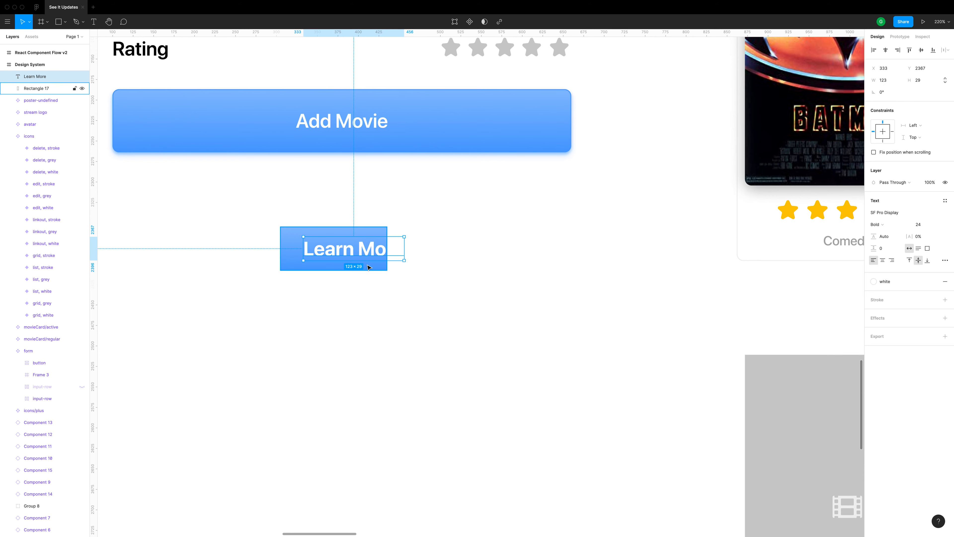
{"action": "left_click_drag", "start_coordinate": [389, 260], "coordinate": [426, 250]}
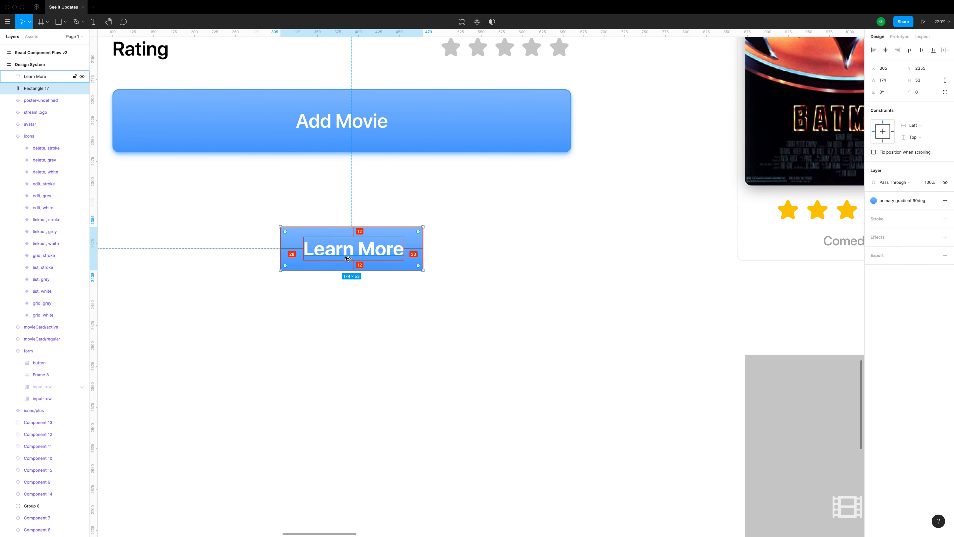
Undo the rectangle's widening and the change of the button text to "Learn More"
{"action": "key", "text": "super+z"}
{"action": "key", "text": "super+z"}
{"action": "key", "text": "super+z"}
{"action": "key", "text": "super+z"}
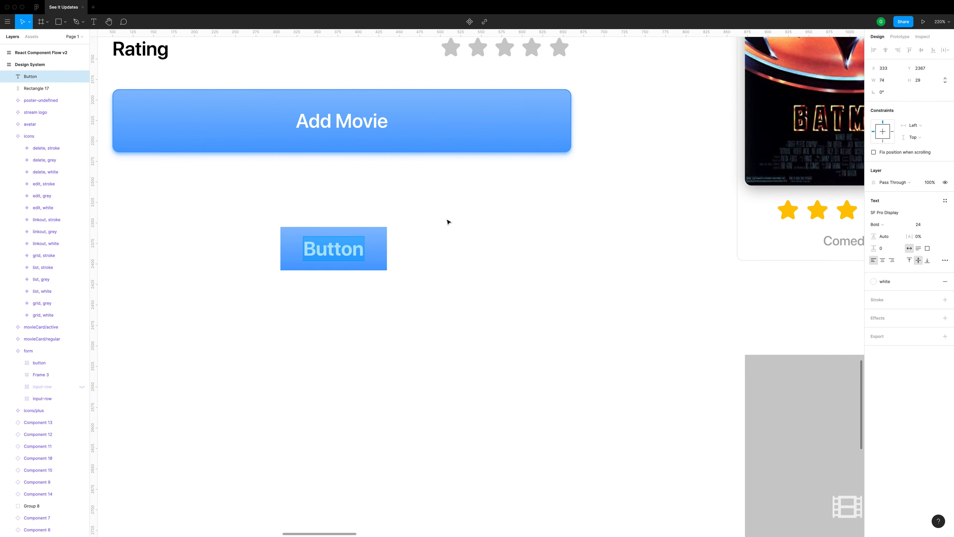
Convert the "Button" text and its gradient rectangle into one auto layout frame
{"action": "left_click_drag", "start_coordinate": [447, 217], "coordinate": [268, 273]}
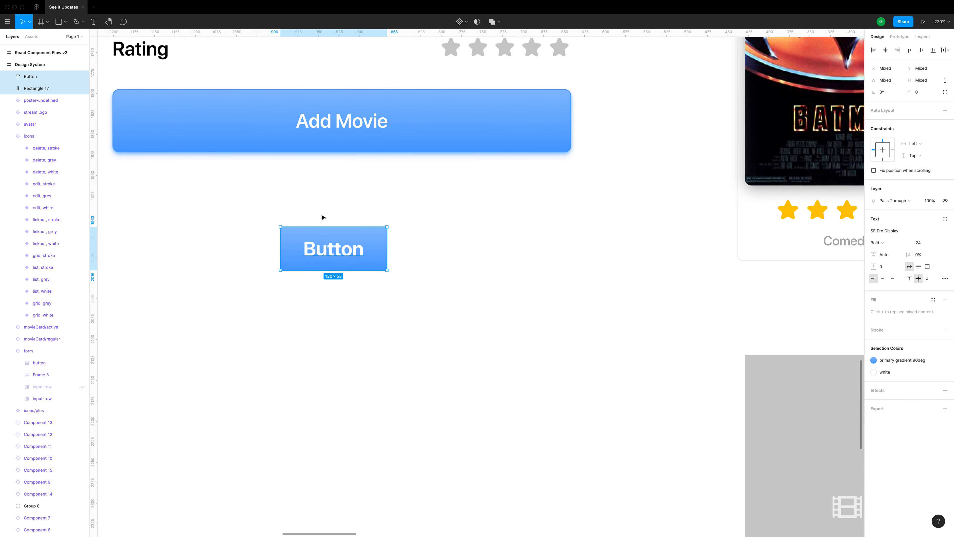
{"action": "key", "text": "shift+a"}
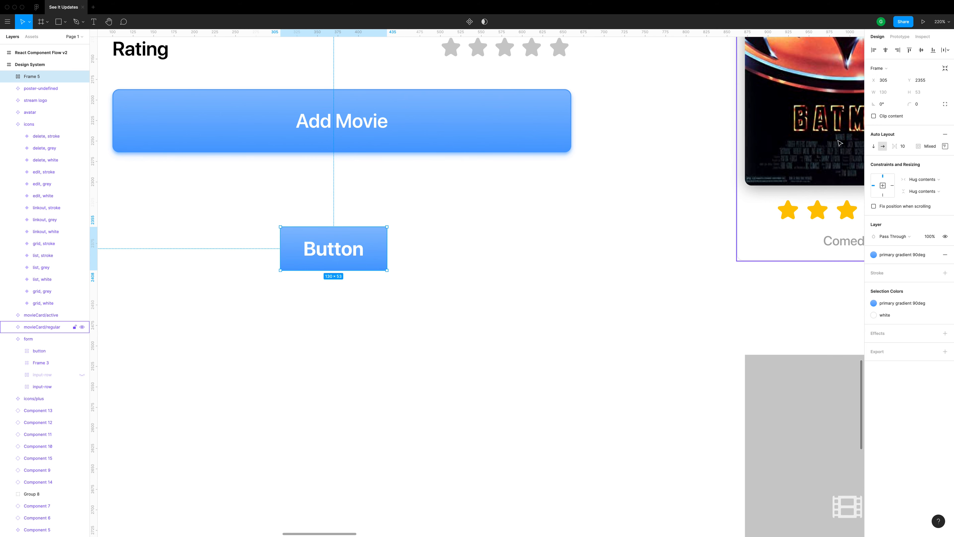
{"action": "left_click", "coordinate": [609, 294]}
Change the auto layout button's text to "Learn More", and delete the whole button frame
{"action": "left_click", "coordinate": [353, 249], "text": "super"}
{"action": "double_click", "coordinate": [355, 250]}
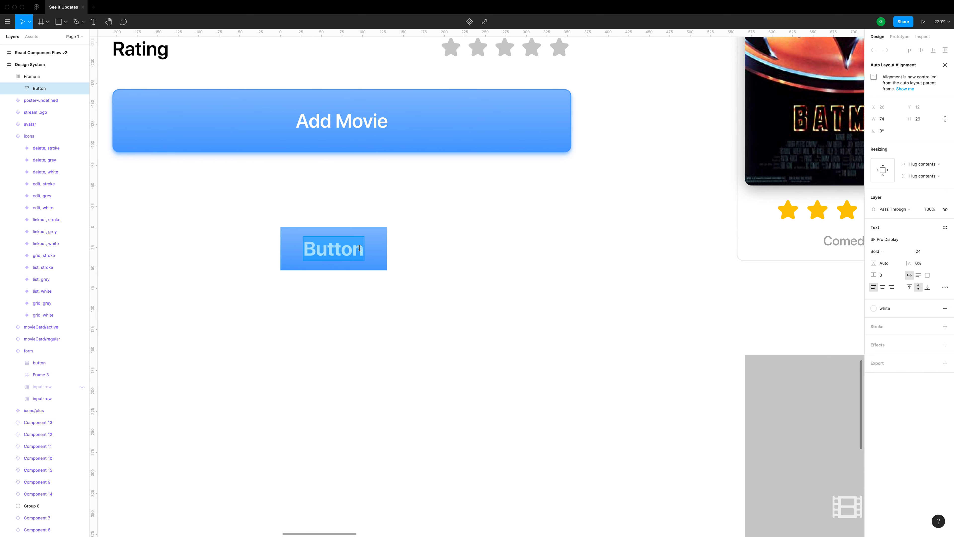
{"action": "type", "text": "Learn More"}
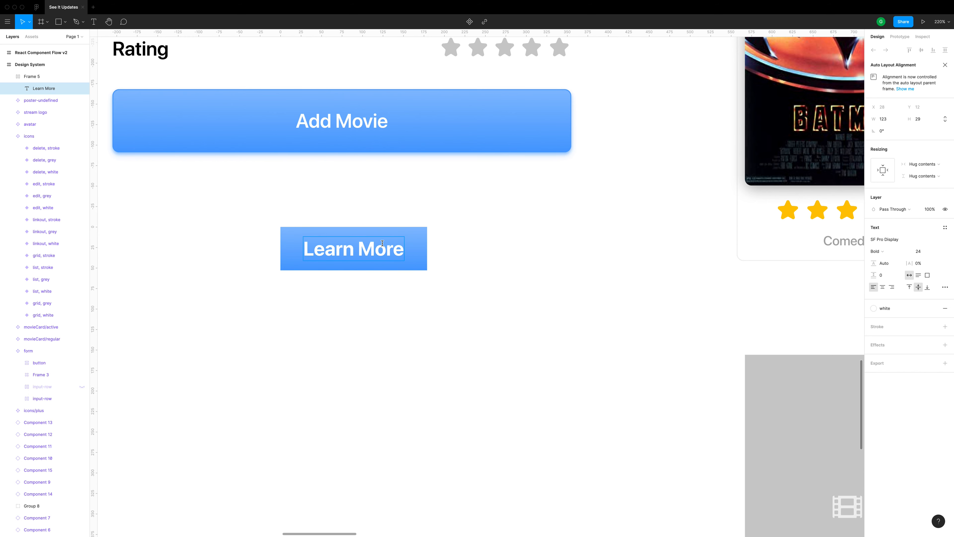
{"action": "key", "text": "Escape"}
{"action": "left_click_drag", "start_coordinate": [476, 216], "coordinate": [264, 305]}
{"action": "key", "text": "Delete"}
Select the form component and make its hidden Category input row visible
{"action": "left_click_drag", "start_coordinate": [393, 230], "coordinate": [428, 422]}
{"action": "mouse_move", "coordinate": [414, 365]}
{"action": "left_mouse_down"}
{"action": "mouse_move", "coordinate": [418, 388]}
{"action": "mouse_move", "coordinate": [404, 361]}
{"action": "left_mouse_up"}
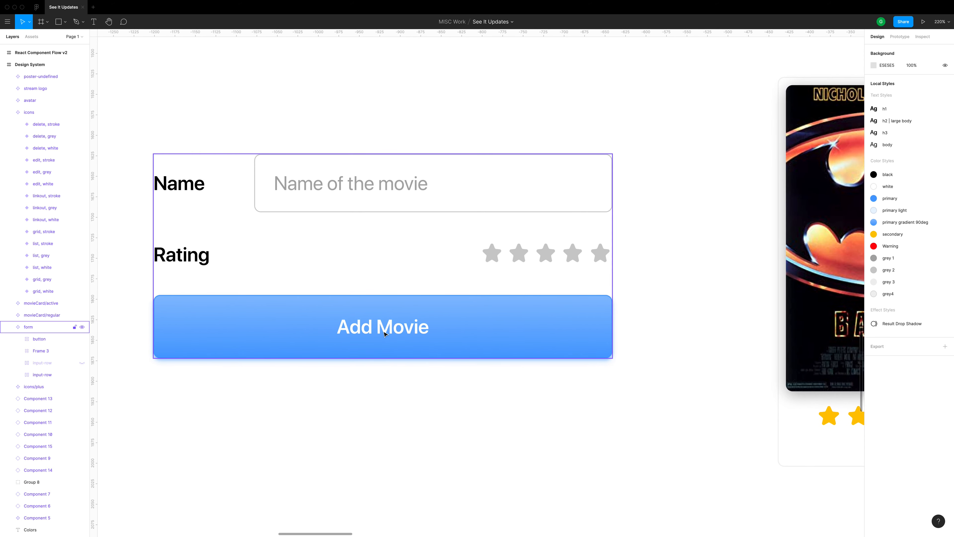
{"action": "left_click", "coordinate": [384, 334]}
{"action": "scroll", "coordinate": [501, 266], "scroll_direction": "down", "scroll_amount": 3}
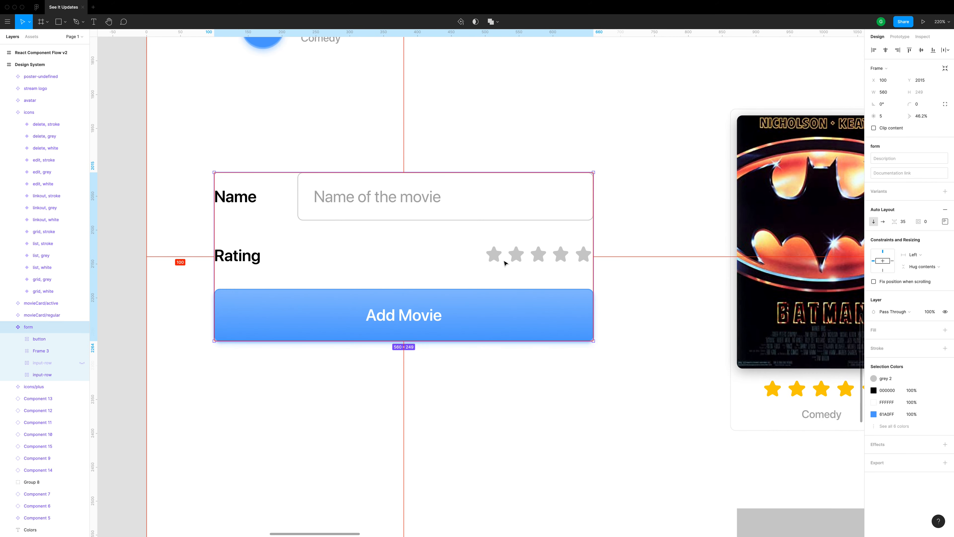
{"action": "left_click_drag", "start_coordinate": [606, 256], "coordinate": [589, 256]}
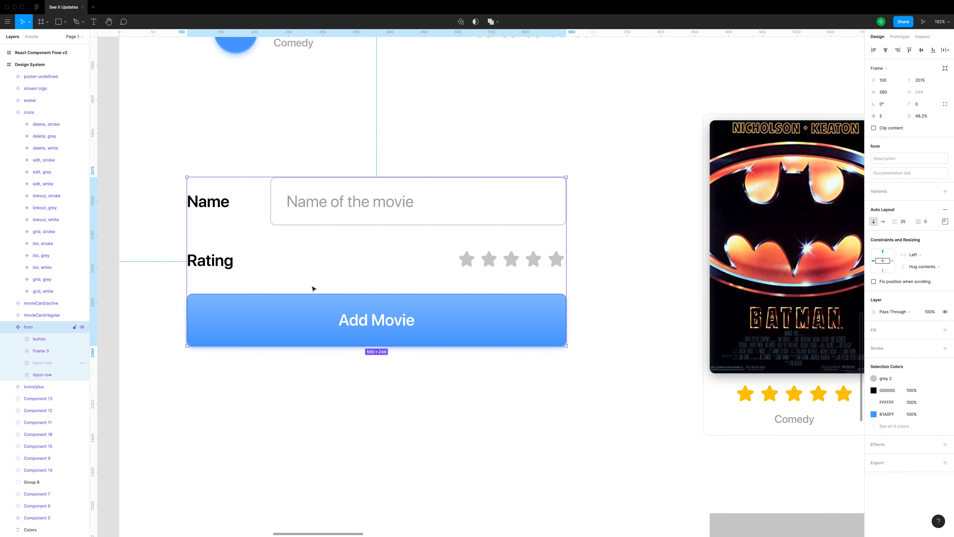
{"action": "left_click", "coordinate": [82, 363]}
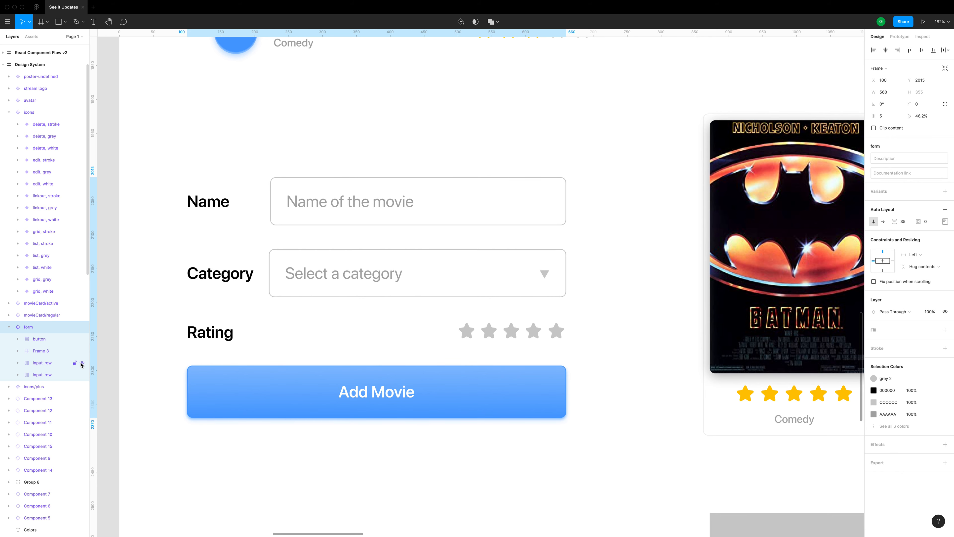
Select the form's Category input row and hide it again
{"action": "double_click", "coordinate": [295, 282]}
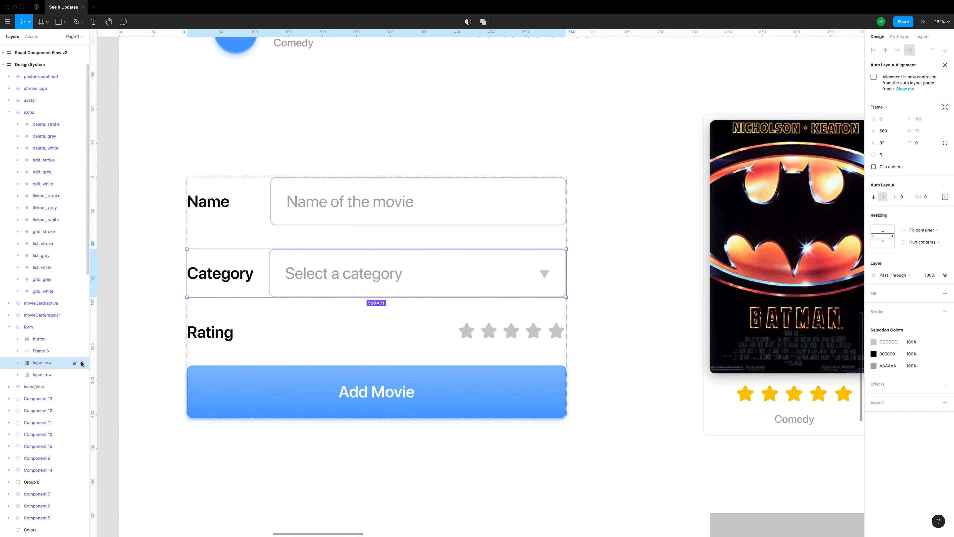
{"action": "left_click", "coordinate": [82, 363]}
{"action": "left_click", "coordinate": [285, 380]}
Add the text "Link 1" in the empty space below the form component
{"action": "left_click_drag", "start_coordinate": [311, 429], "coordinate": [293, 273]}
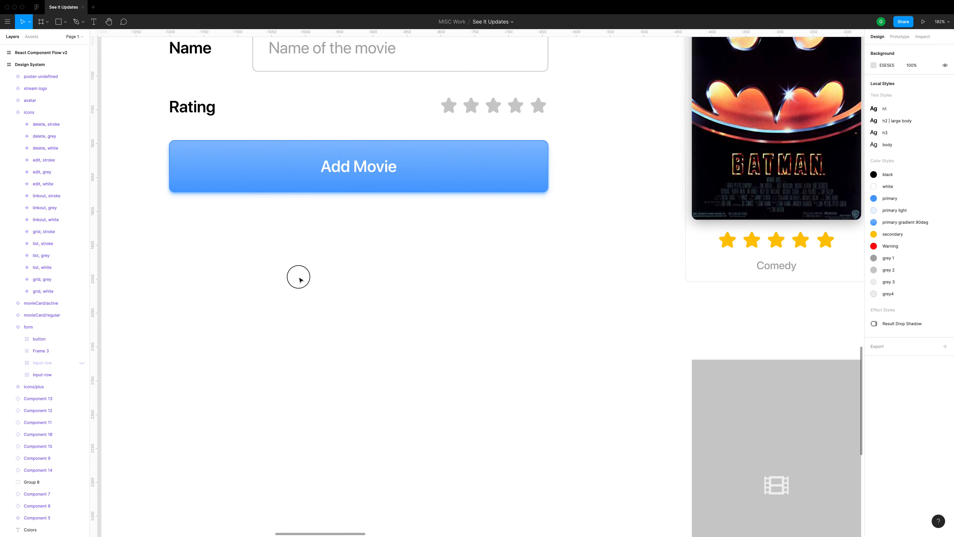
{"action": "left_click_drag", "start_coordinate": [404, 250], "coordinate": [414, 287]}
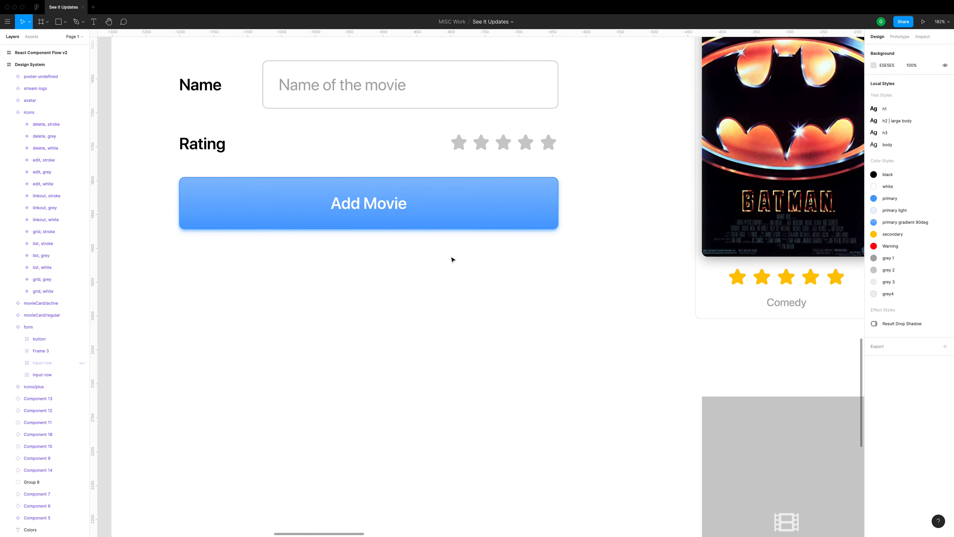
{"action": "left_click_drag", "start_coordinate": [356, 347], "coordinate": [337, 277]}
{"action": "key", "text": "t"}
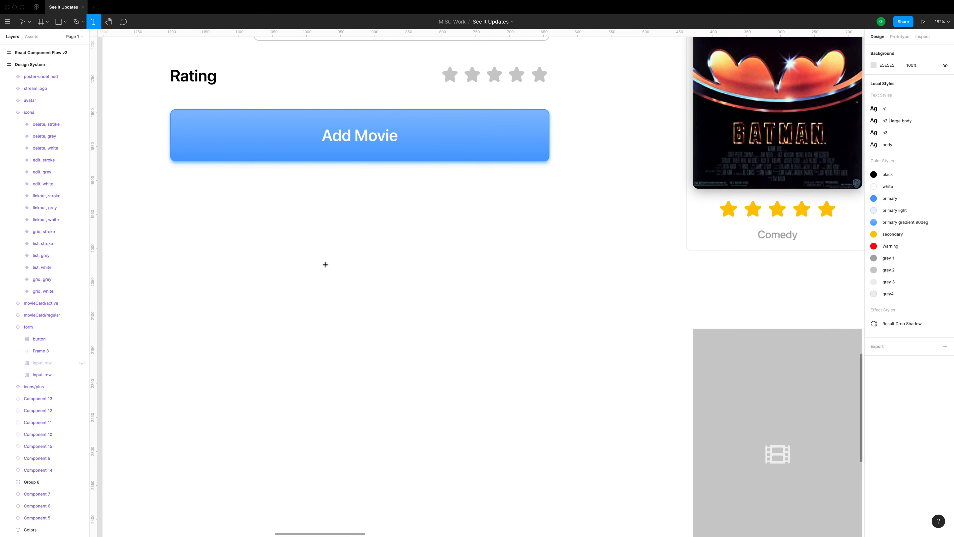
{"action": "left_click", "coordinate": [323, 260]}
{"action": "type", "text": "Link1"}
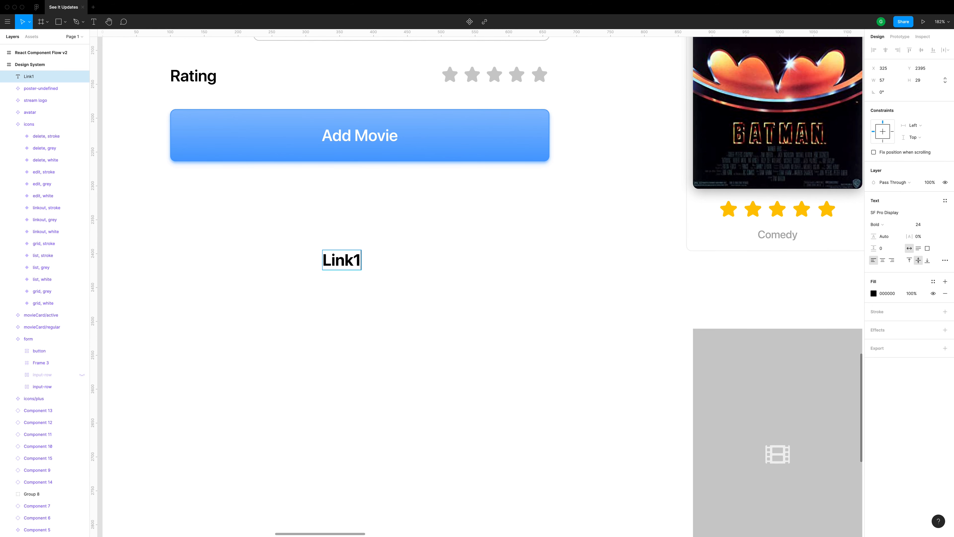
{"action": "key", "text": "BackSpace"}
{"action": "type", "text": "1"}
{"action": "key", "text": "Escape"}
Place a copy of the "Link 1" text to its right and change the copy to "Link 2"
{"action": "left_click_drag", "start_coordinate": [356, 260], "coordinate": [426, 259]}
{"action": "double_click", "coordinate": [426, 259]}
{"action": "key", "text": "Right"}
{"action": "key", "text": "BackSpace"}
{"action": "type", "text": "2"}
{"action": "key", "text": "Escape"}
Wrap both link texts in an auto layout frame and duplicate "Link 2" twice inside it
{"action": "left_click_drag", "start_coordinate": [489, 239], "coordinate": [222, 279]}
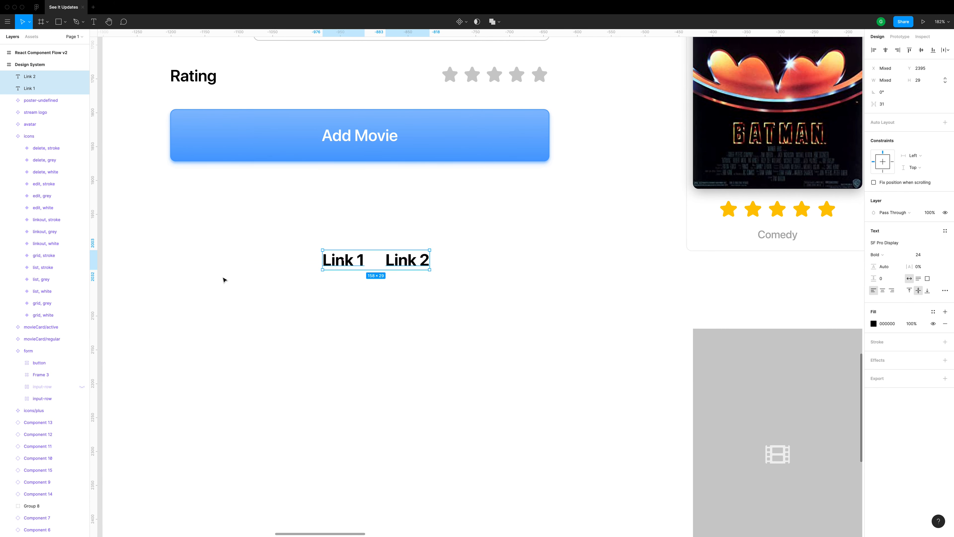
{"action": "key", "text": "shift+a"}
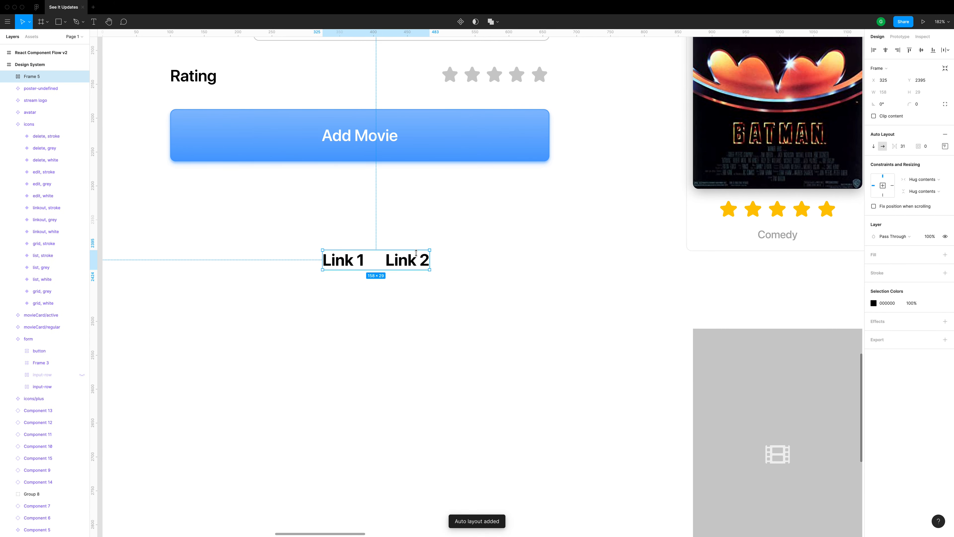
{"action": "double_click", "coordinate": [395, 265]}
{"action": "key", "text": "alt"}
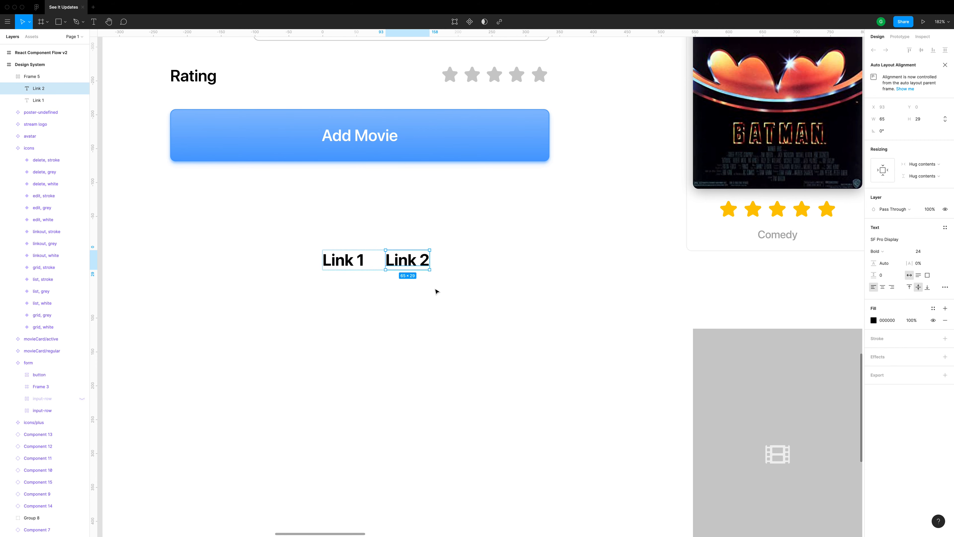
{"action": "key", "text": "super+d"}
{"action": "key", "text": "super+d"}
Change the texts of the two duplicated links to "Link 3" and "Link 4"
{"action": "left_click", "coordinate": [471, 273]}
{"action": "double_click", "coordinate": [478, 265]}
{"action": "key", "text": "Right"}
{"action": "key", "text": "BackSpace"}
{"action": "type", "text": "3"}
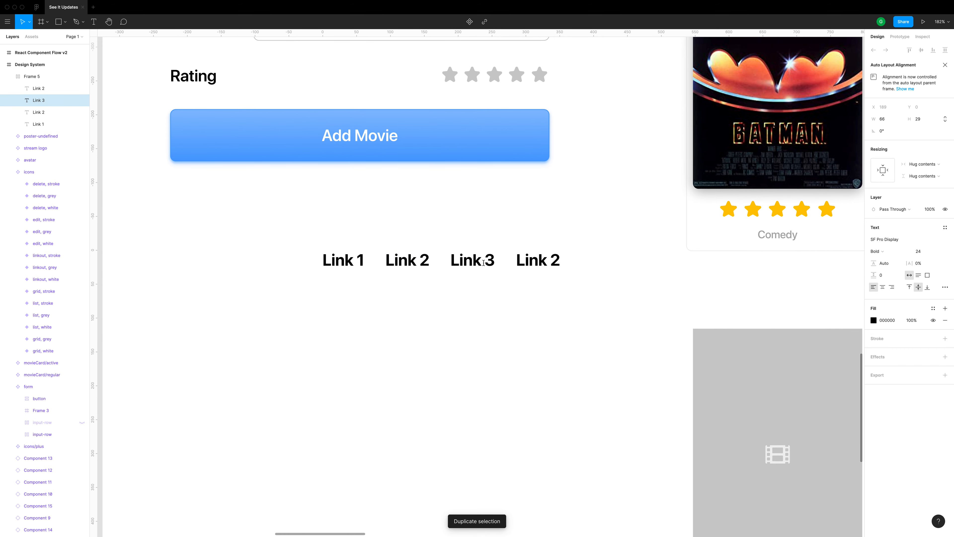
{"action": "double_click", "coordinate": [559, 261]}
{"action": "key", "text": "Right"}
{"action": "key", "text": "BackSpace"}
{"action": "type", "text": "4"}
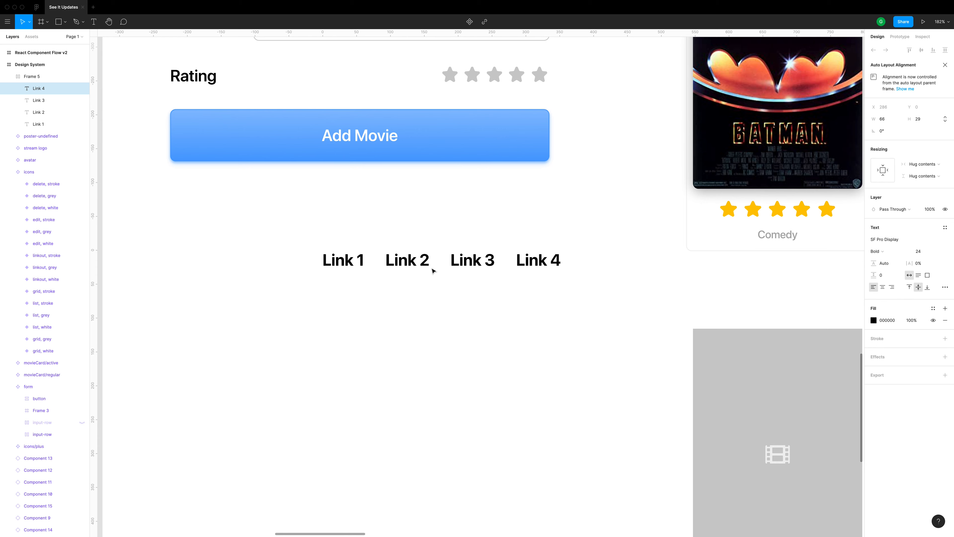
{"action": "key", "text": "Escape"}
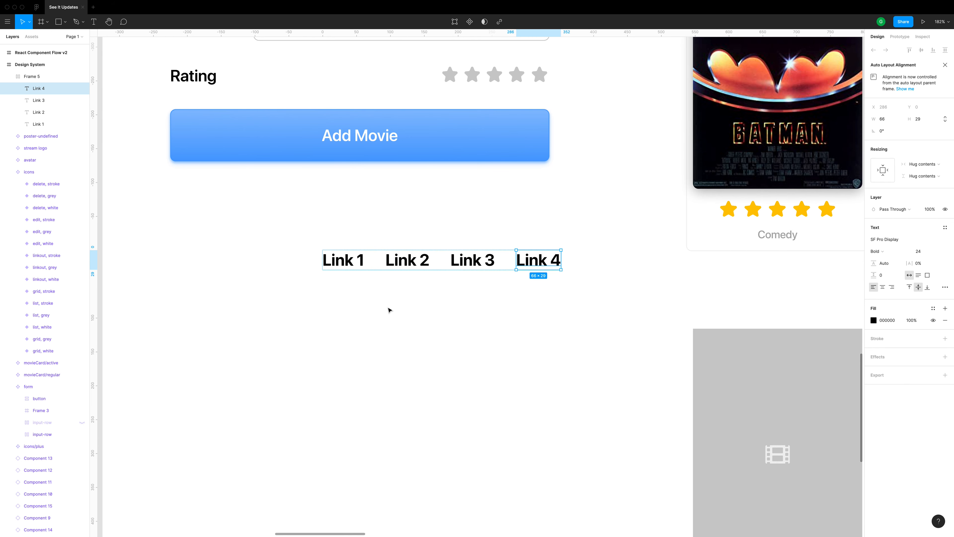
Move the links frame left to about X 200, Y 2396 and alternate its auto layout direction, ending on vertical
{"action": "left_click", "coordinate": [389, 310]}
{"action": "left_click_drag", "start_coordinate": [455, 277], "coordinate": [372, 269]}
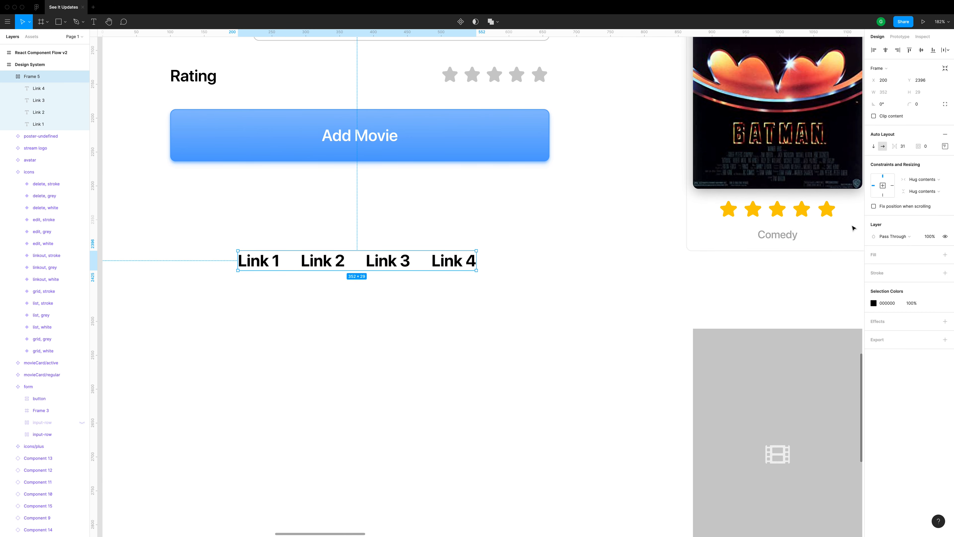
{"action": "left_click", "coordinate": [874, 149]}
{"action": "left_click", "coordinate": [882, 147]}
{"action": "left_click", "coordinate": [875, 148]}
{"action": "left_click", "coordinate": [881, 147]}
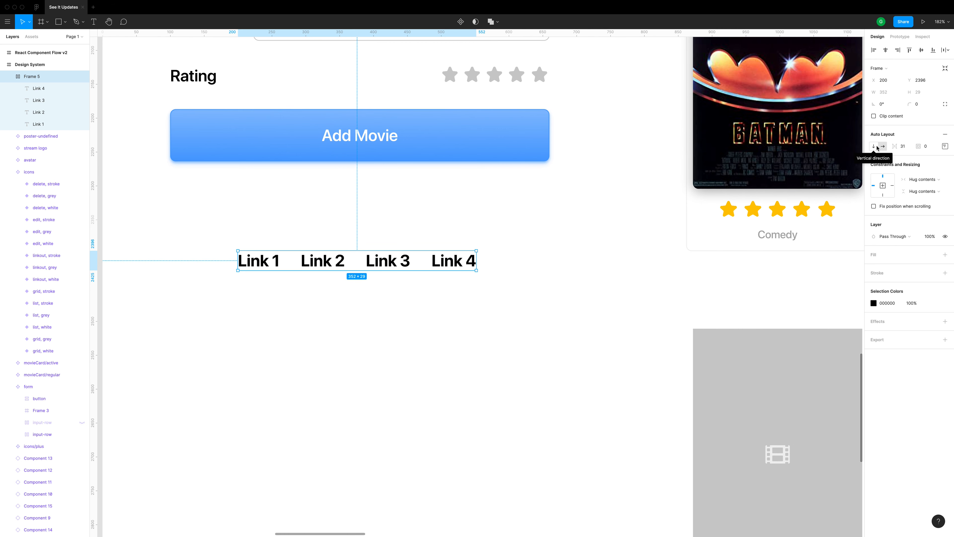
{"action": "left_click", "coordinate": [876, 149]}
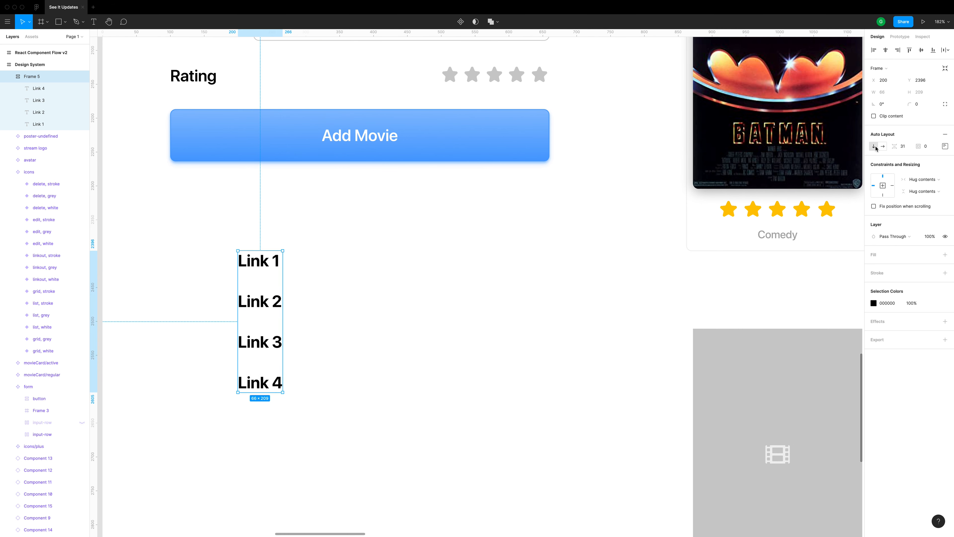
Switch the links frame to horizontal auto layout and try an item spacing of 16 before setting it to 20
{"action": "left_click", "coordinate": [882, 147]}
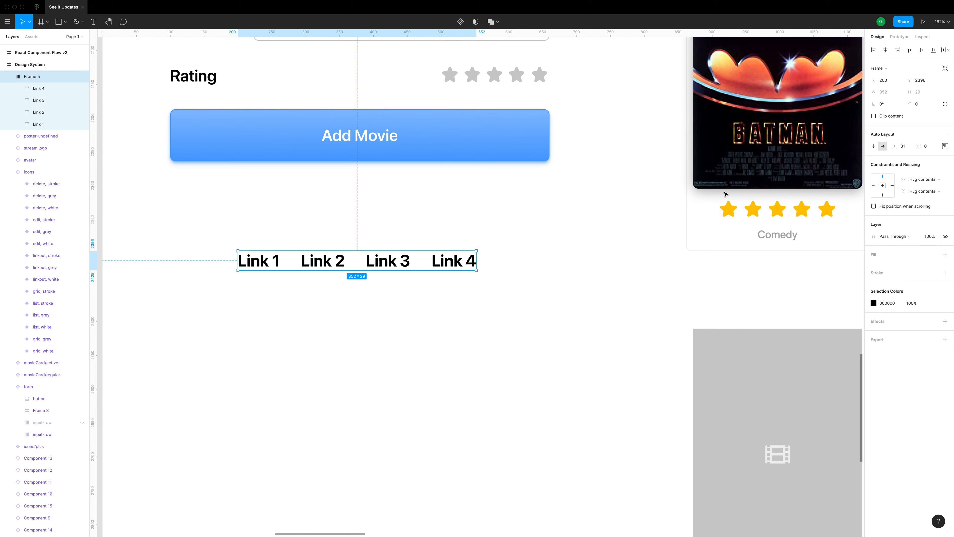
{"action": "left_click_drag", "start_coordinate": [899, 149], "coordinate": [898, 150]}
{"action": "left_click", "coordinate": [898, 150]}
{"action": "type", "text": "16"}
{"action": "key", "text": "Return"}
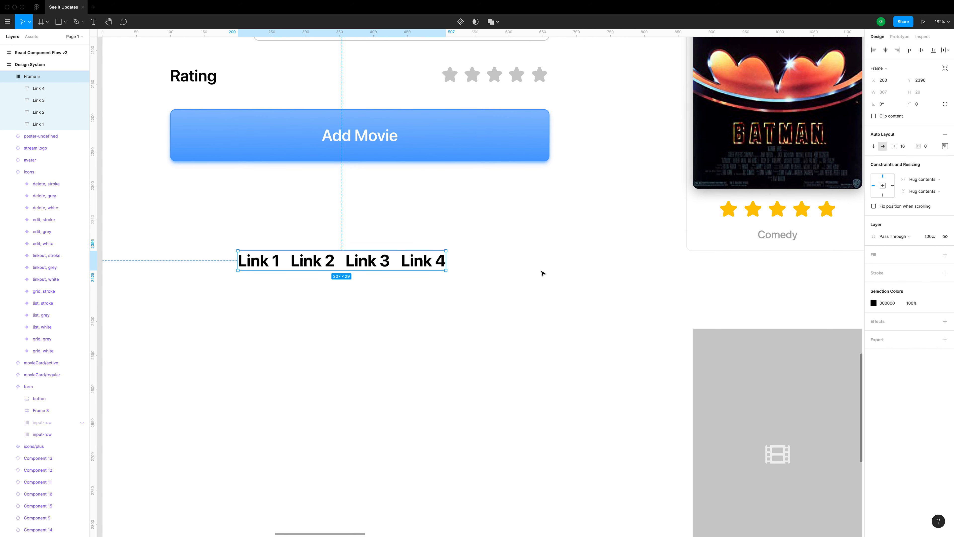
{"action": "left_click", "coordinate": [911, 146]}
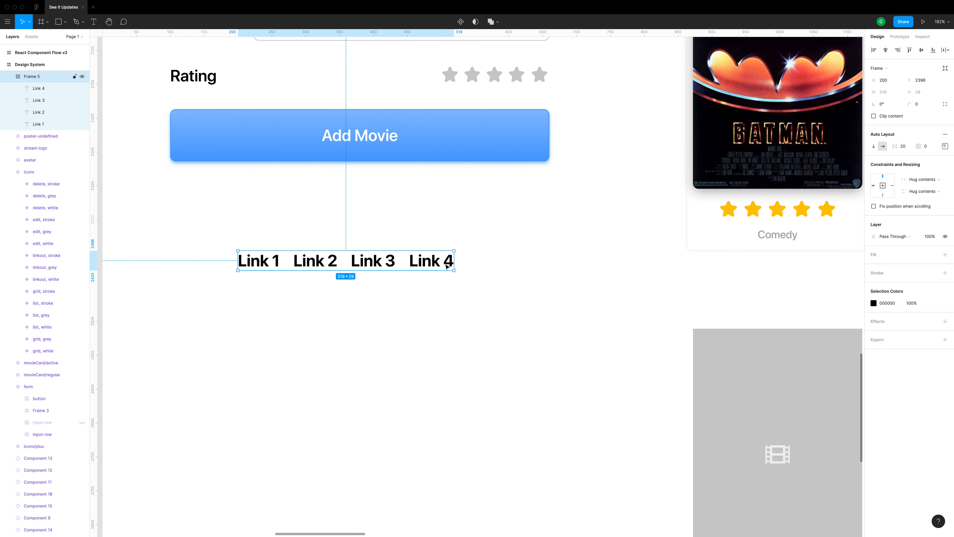
Apply the "primary light" color style as the links frame's fill
{"action": "left_click", "coordinate": [945, 254]}
{"action": "left_click", "coordinate": [933, 255]}
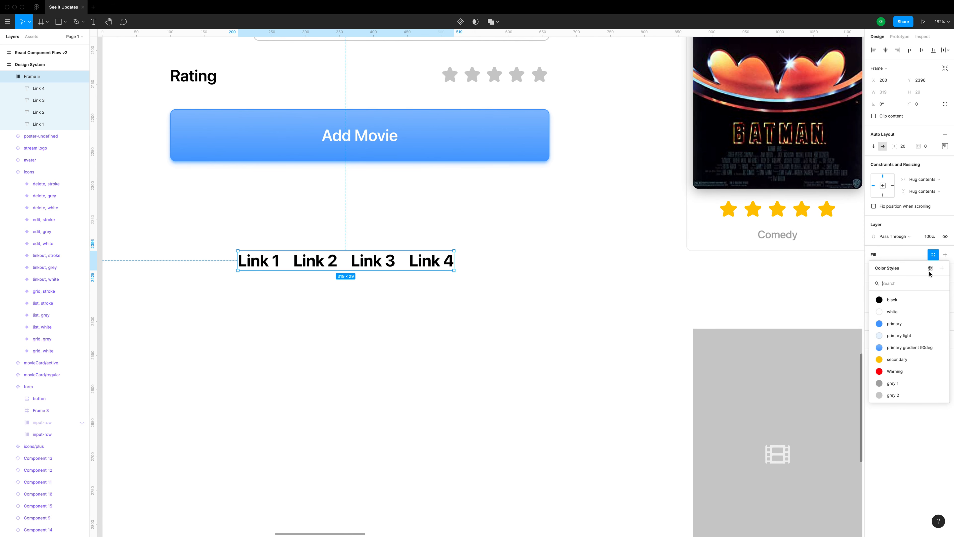
{"action": "left_click", "coordinate": [901, 336]}
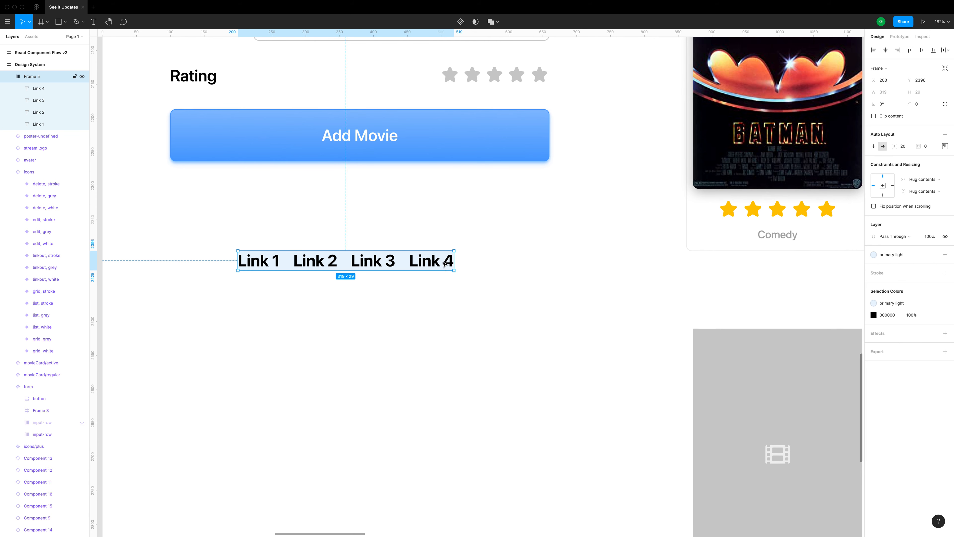
Rename the links frame as "Nav Bar"
{"action": "double_click", "coordinate": [38, 77]}
{"action": "type", "text": "Nav B"}
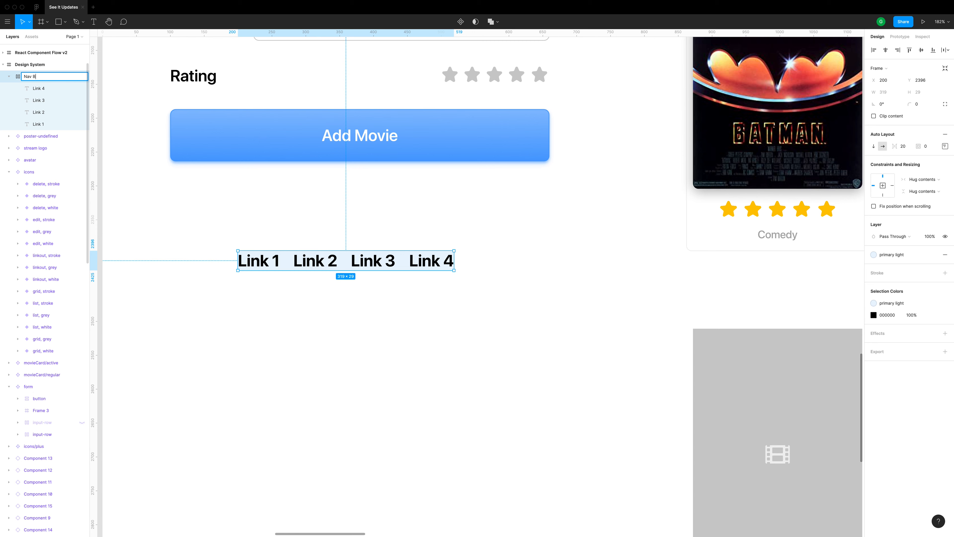
{"action": "type", "text": "ar"}
{"action": "key", "text": "Return"}
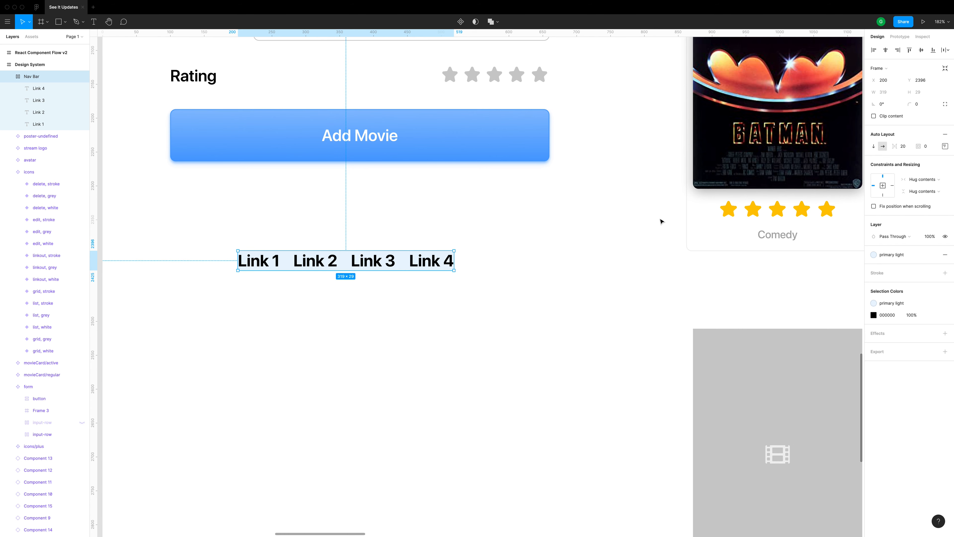
Set the Nav Bar's auto layout padding to 10 on all sides
{"action": "left_click", "coordinate": [925, 147]}
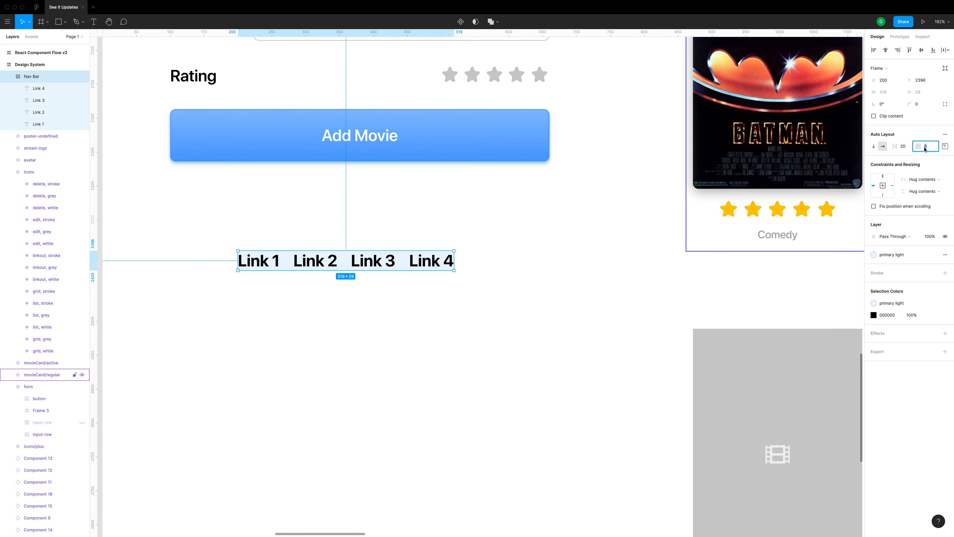
{"action": "type", "text": "10"}
{"action": "key", "text": "Return"}
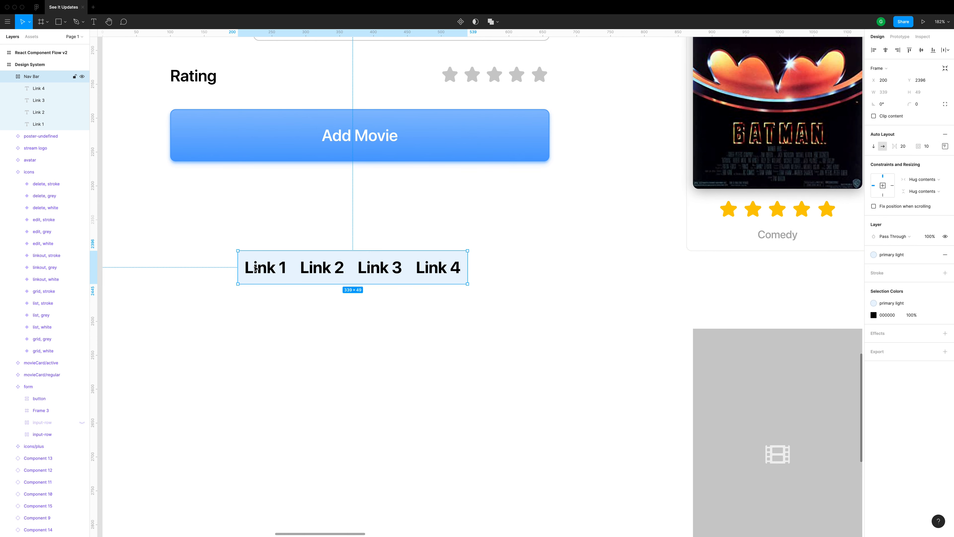
{"action": "left_click", "coordinate": [434, 268]}
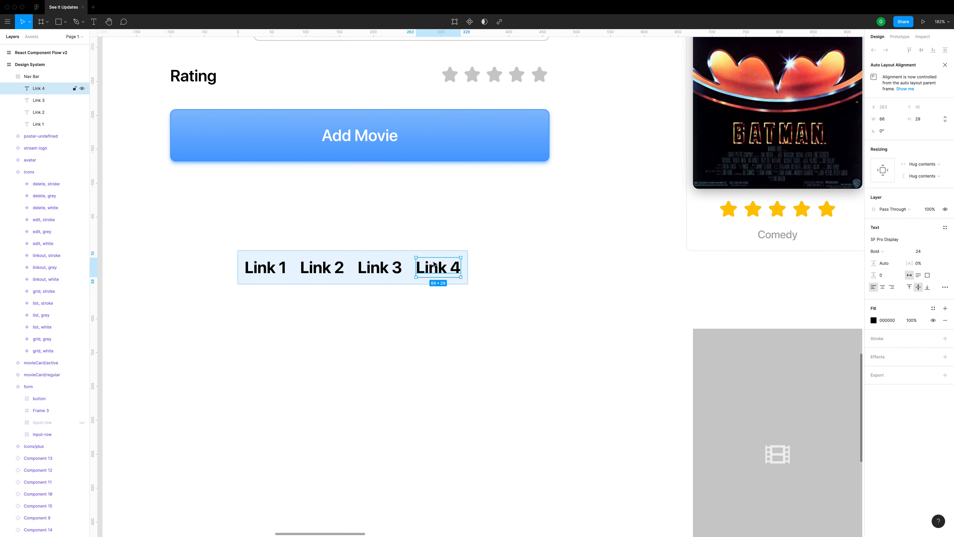
{"action": "left_click", "coordinate": [468, 307]}
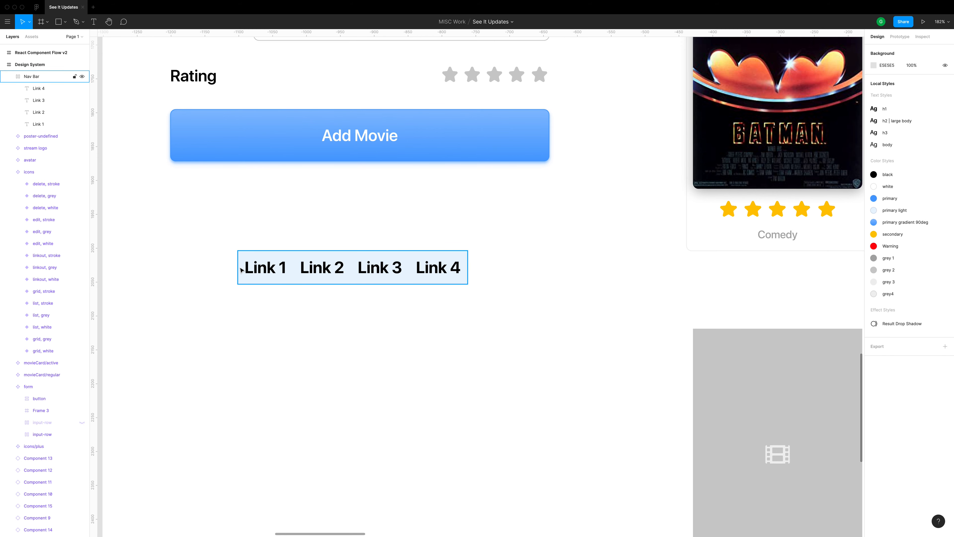
Set the Nav Bar's individual padding to 8 at the top and 20 on the left and right
{"action": "left_click", "coordinate": [375, 272]}
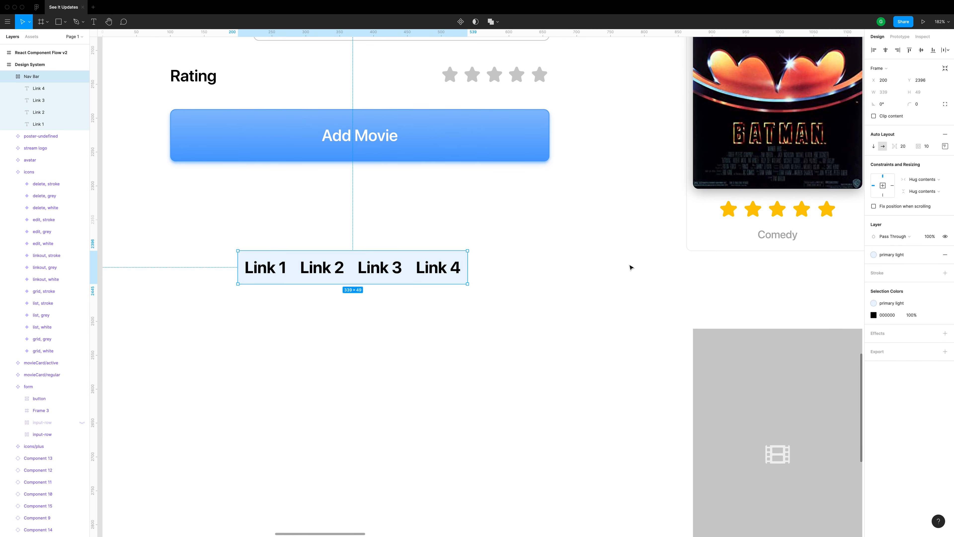
{"action": "left_click", "coordinate": [946, 147]}
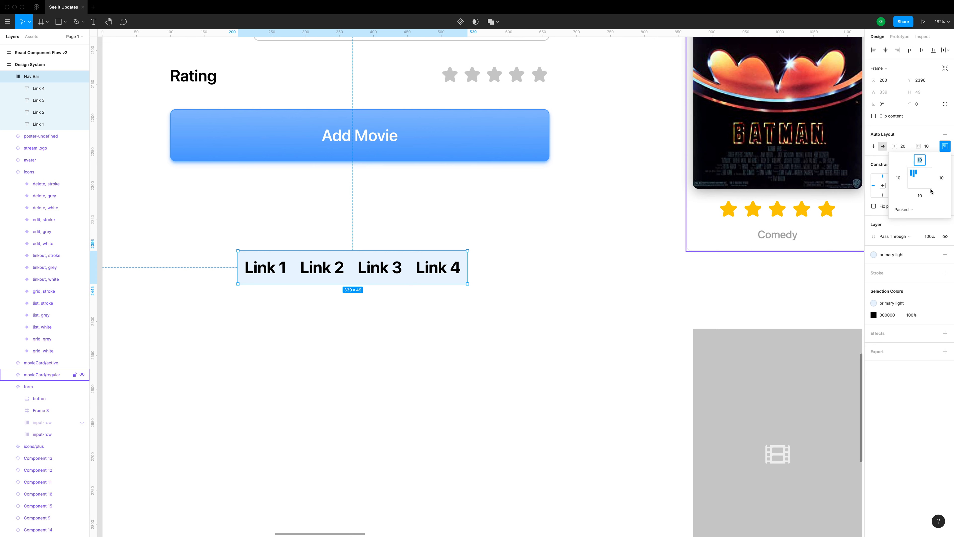
{"action": "left_click", "coordinate": [921, 164]}
{"action": "type", "text": "8"}
{"action": "key", "text": "Return"}
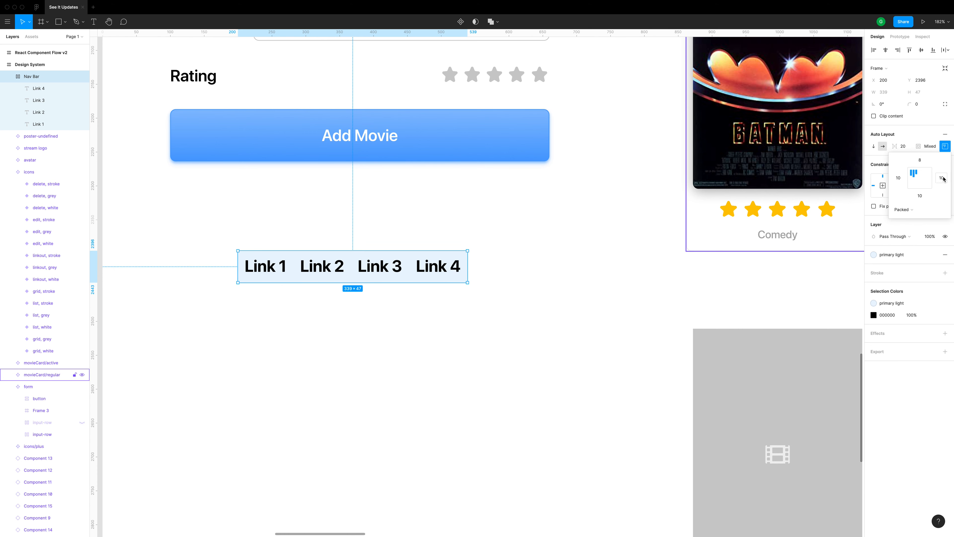
{"action": "left_click", "coordinate": [903, 180]}
{"action": "type", "text": "20"}
{"action": "left_click", "coordinate": [942, 177]}
{"action": "key", "text": "Return"}
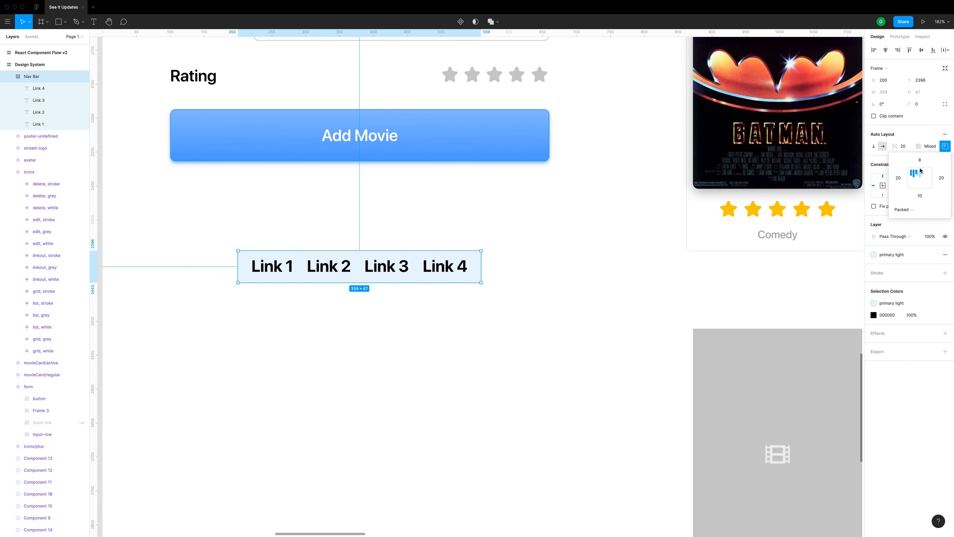
Widen the Nav Bar to about 593 and try different alignments of its links, ending on the center
{"action": "left_click", "coordinate": [908, 214]}
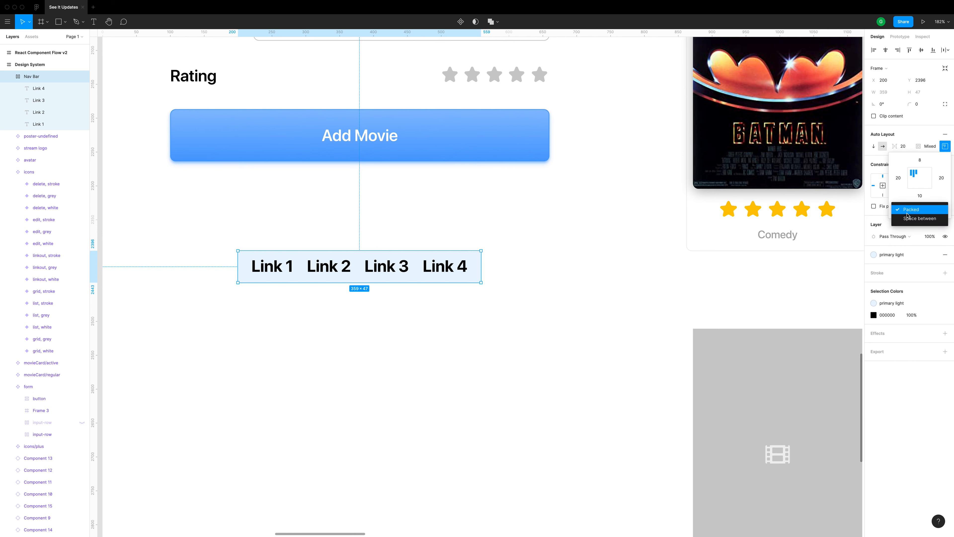
{"action": "left_click", "coordinate": [901, 198]}
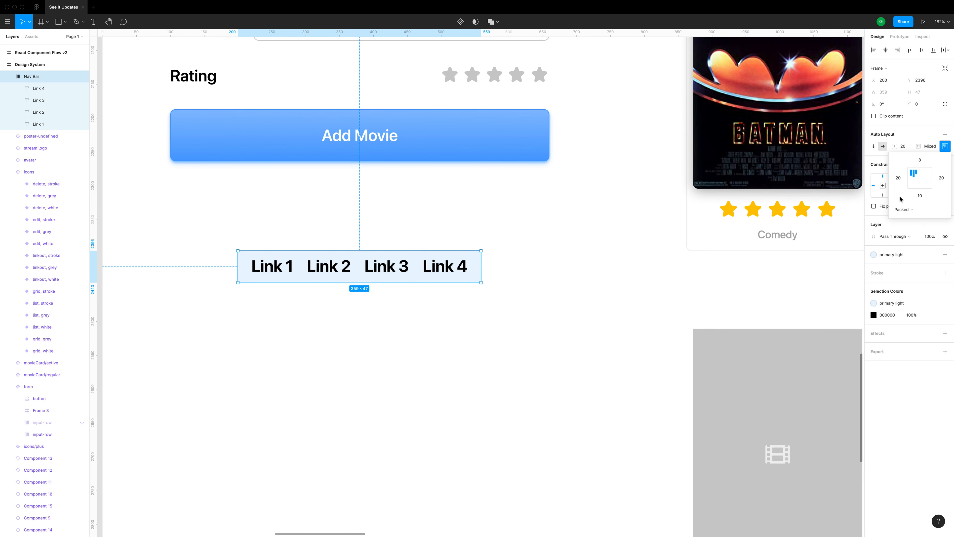
{"action": "left_click_drag", "start_coordinate": [481, 263], "coordinate": [639, 263]}
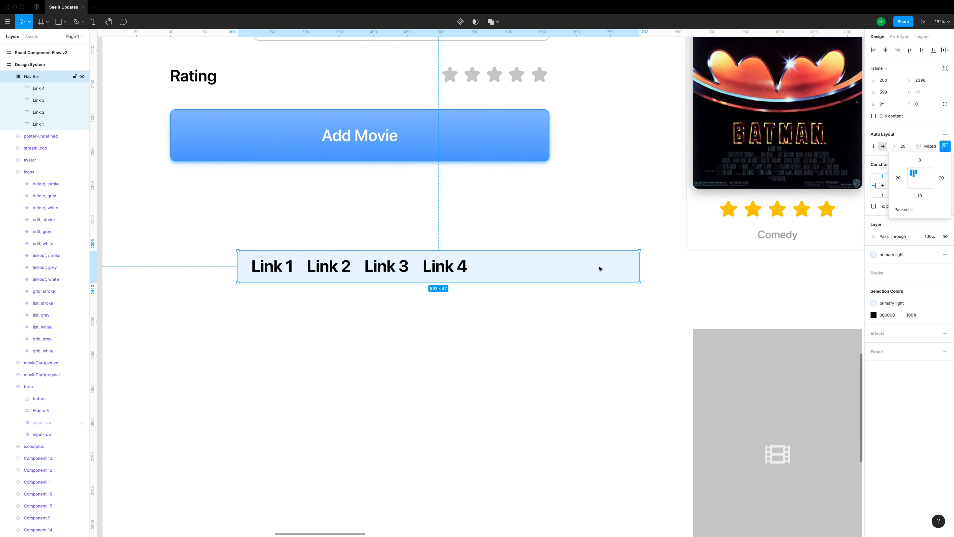
{"action": "left_click", "coordinate": [926, 174]}
{"action": "left_click", "coordinate": [913, 179]}
{"action": "left_click", "coordinate": [925, 180]}
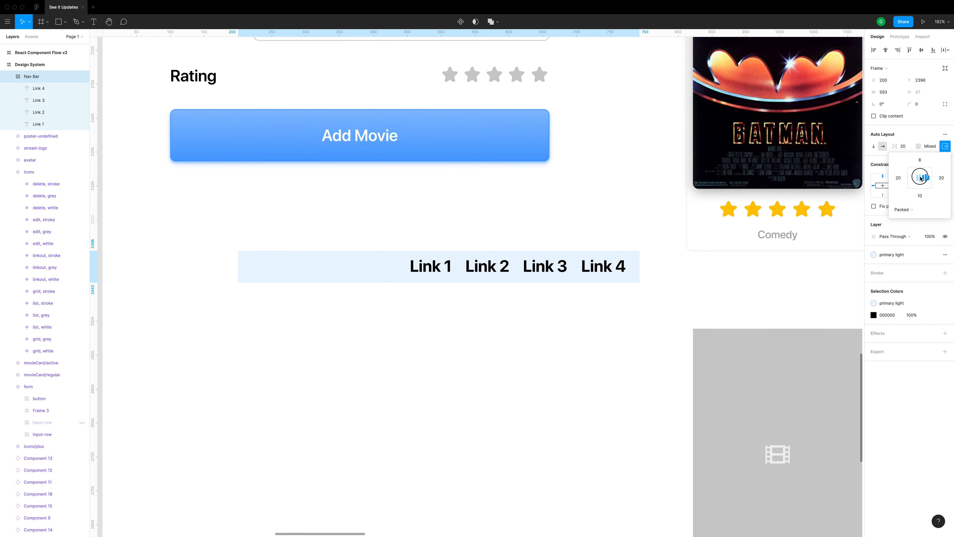
{"action": "left_click", "coordinate": [920, 178]}
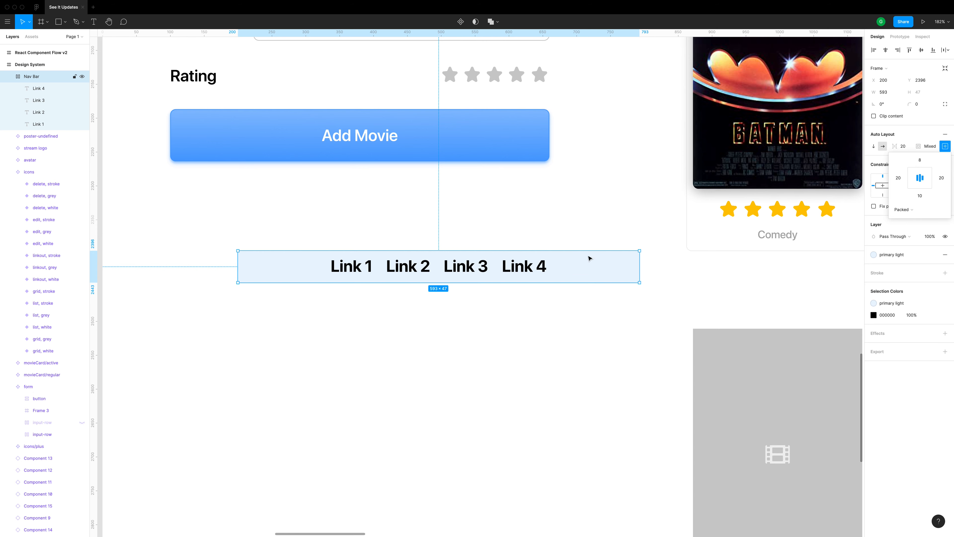
Distribute the Nav Bar's links with "Space between" and resize the frame to about 578 × 241
{"action": "left_click", "coordinate": [897, 209]}
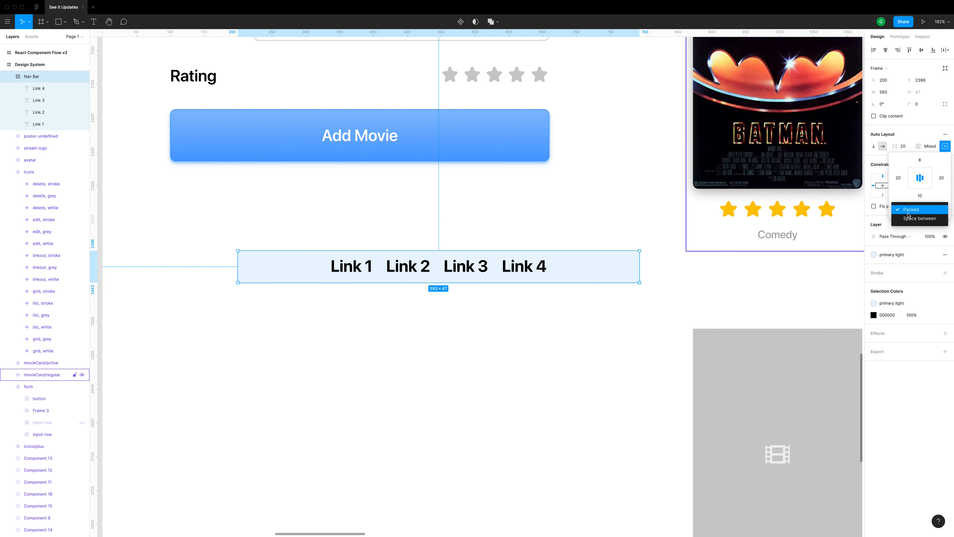
{"action": "left_click", "coordinate": [914, 218]}
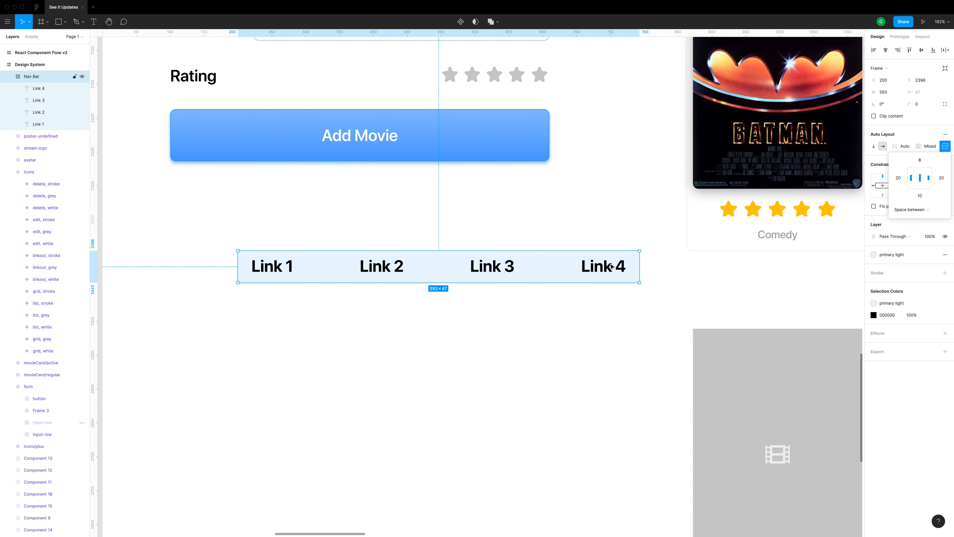
{"action": "mouse_move", "coordinate": [639, 268]}
{"action": "left_mouse_down"}
{"action": "mouse_move", "coordinate": [505, 269]}
{"action": "mouse_move", "coordinate": [684, 264]}
{"action": "mouse_move", "coordinate": [527, 267]}
{"action": "mouse_move", "coordinate": [630, 263]}
{"action": "left_mouse_up"}
{"action": "left_click_drag", "start_coordinate": [570, 283], "coordinate": [560, 414]}
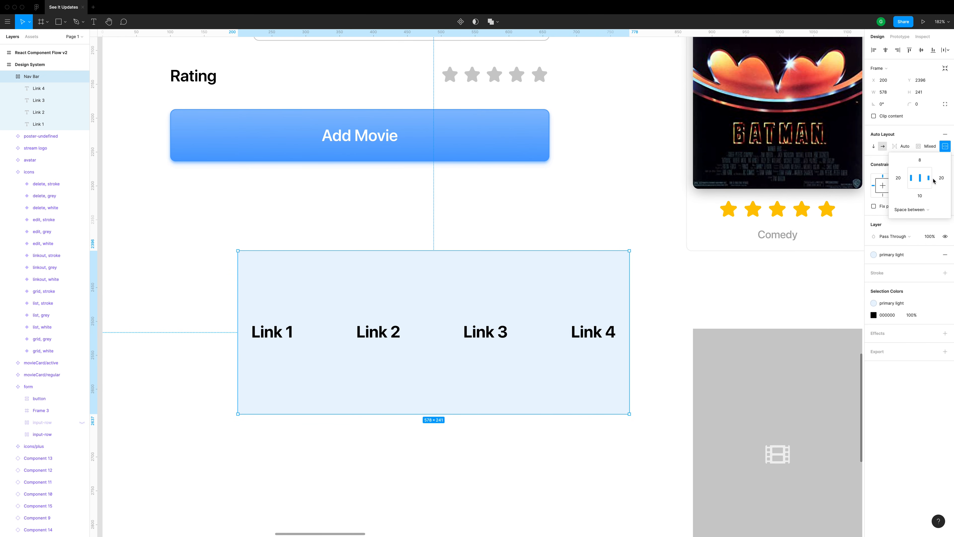
Try top and bottom alignment of the spaced links, then return them to "Packed" and try several alignments, ending on bottom left
{"action": "left_click", "coordinate": [921, 173]}
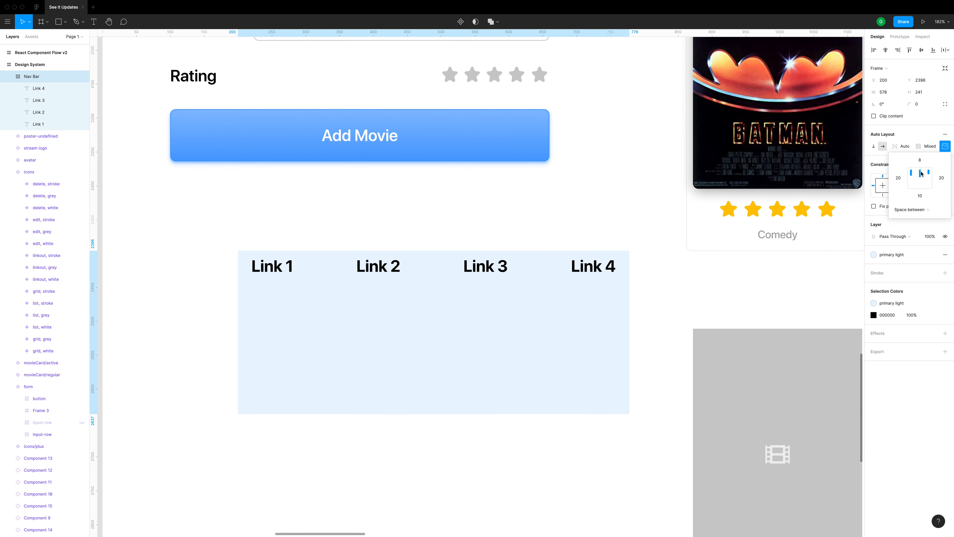
{"action": "left_click", "coordinate": [921, 188]}
{"action": "left_click", "coordinate": [910, 209]}
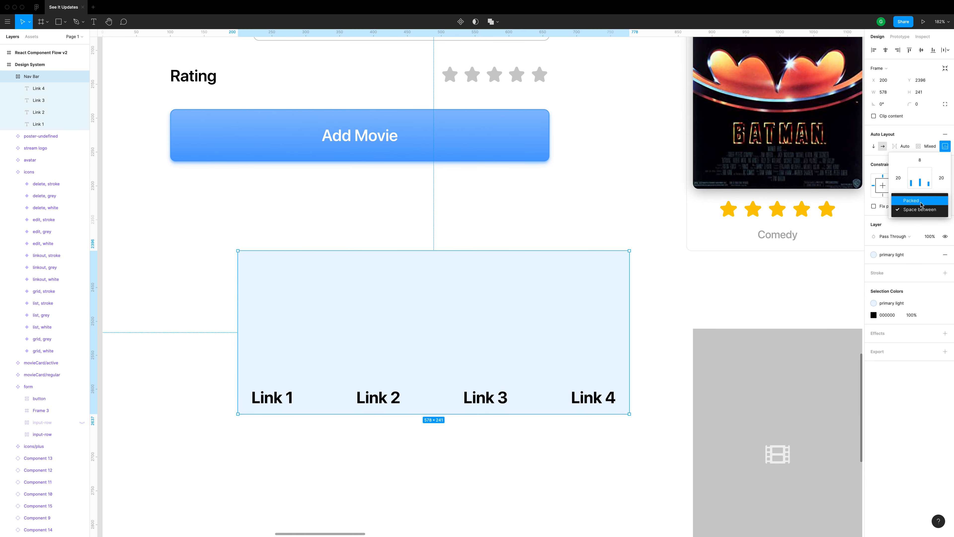
{"action": "left_click", "coordinate": [906, 200]}
{"action": "left_click", "coordinate": [926, 172]}
{"action": "left_click", "coordinate": [928, 184]}
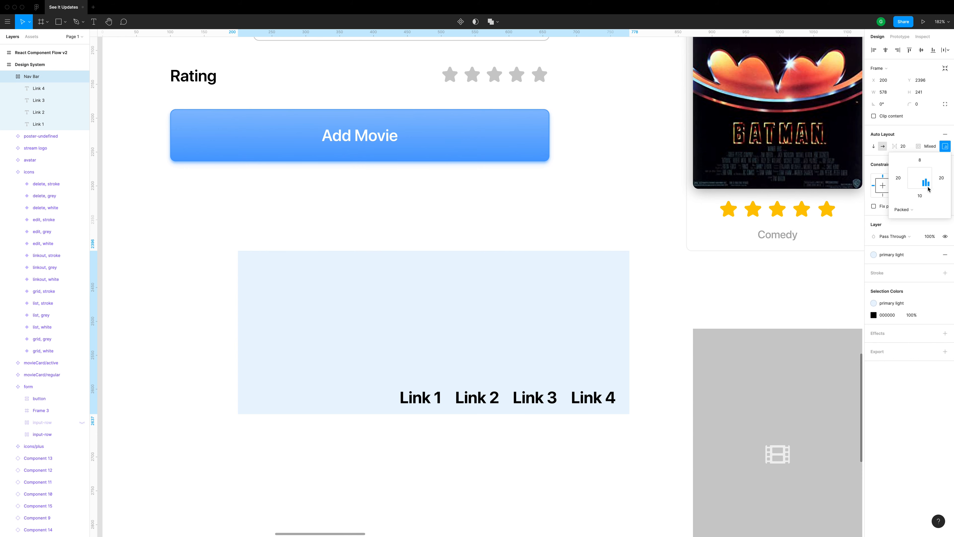
{"action": "left_click", "coordinate": [917, 178]}
{"action": "left_click", "coordinate": [911, 172]}
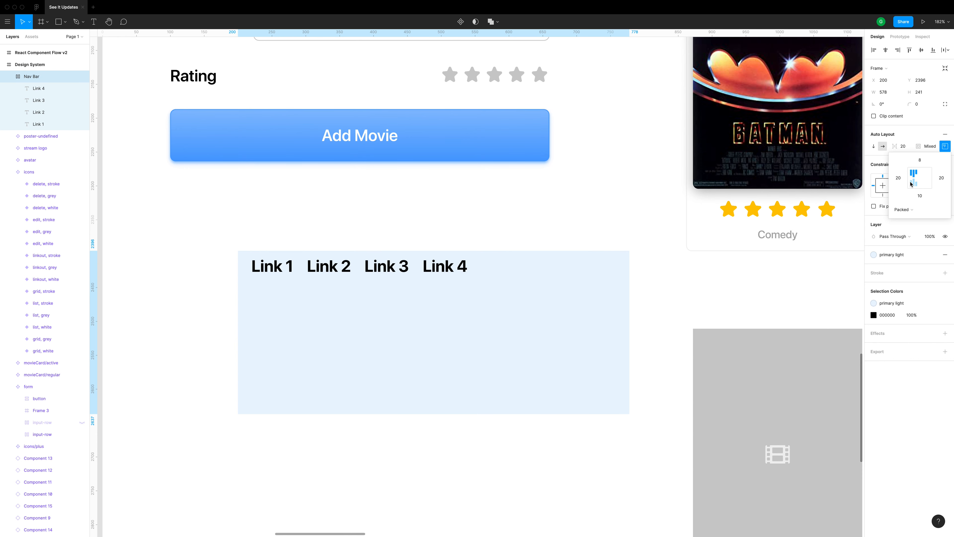
{"action": "left_click", "coordinate": [911, 184]}
{"action": "left_click", "coordinate": [680, 205]}
{"action": "left_click", "coordinate": [558, 226]}
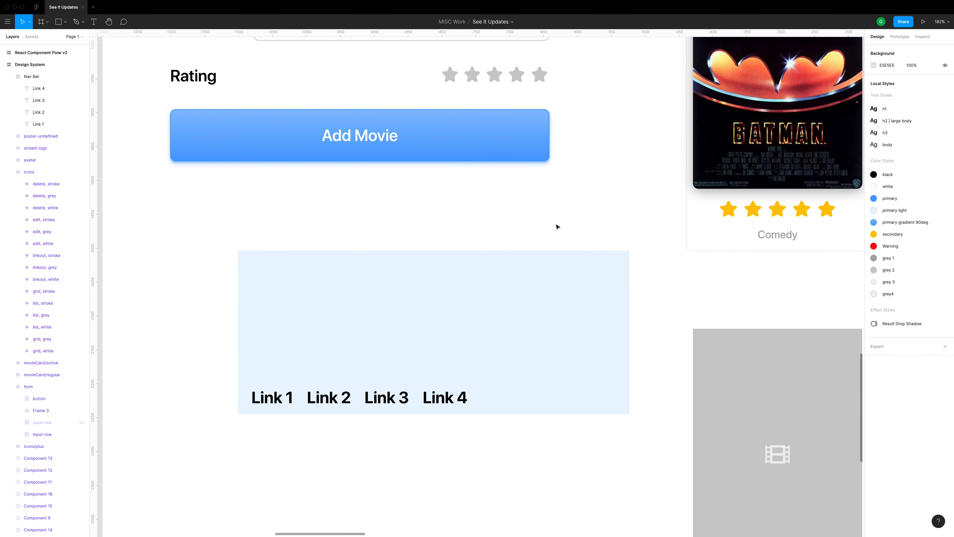
Undo the recent resizing, distribution and alignment changes to the Nav Bar
{"action": "key", "text": "super+z"}
{"action": "key", "text": "super+z"}
{"action": "key", "text": "super+z"}
{"action": "key", "text": "super+z"}
{"action": "key", "text": "super+z"}
{"action": "key", "text": "super+z"}
{"action": "key", "text": "super+z"}
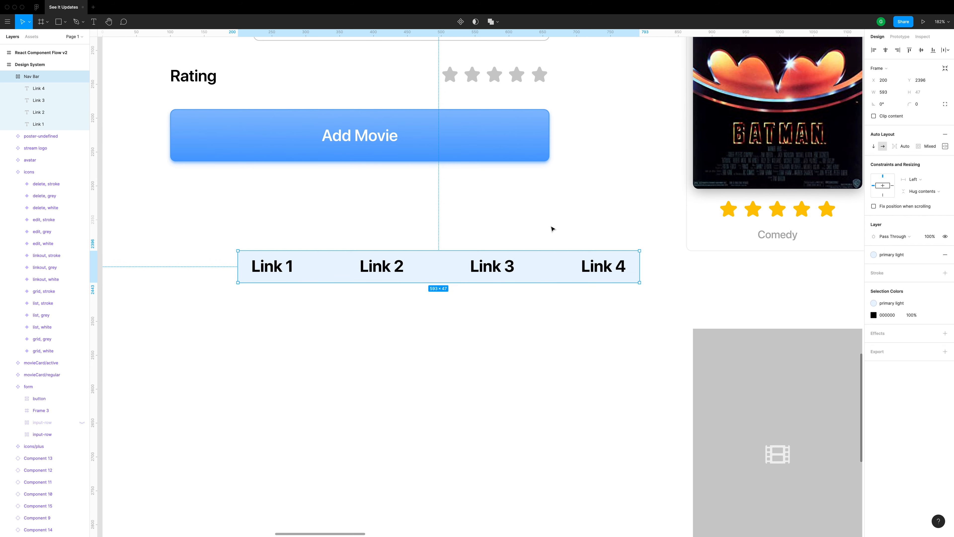
{"action": "key", "text": "super+z"}
{"action": "key", "text": "super+z"}
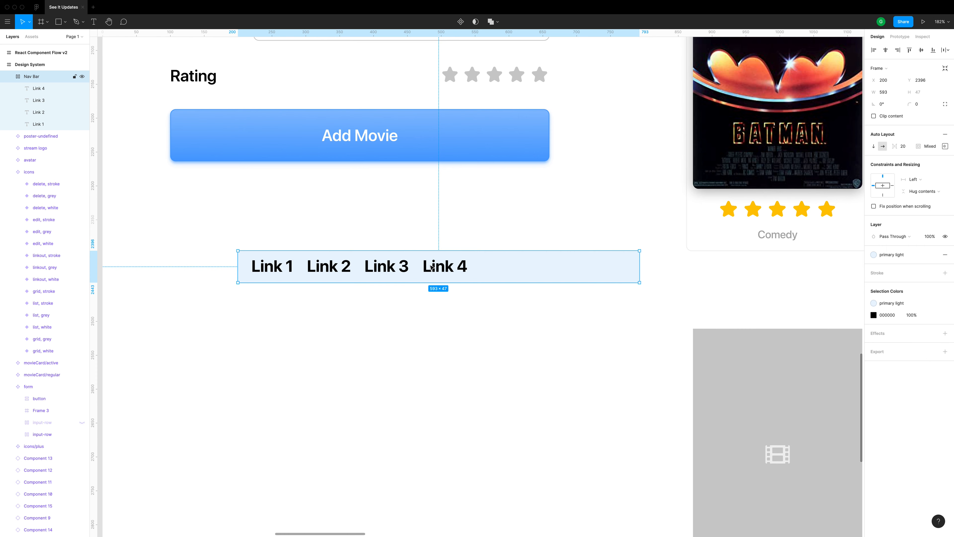
Set the Nav Bar's horizontal resizing to "Hug contents" and then enlarge the frame freehand to about 497 × 99
{"action": "left_click", "coordinate": [924, 183]}
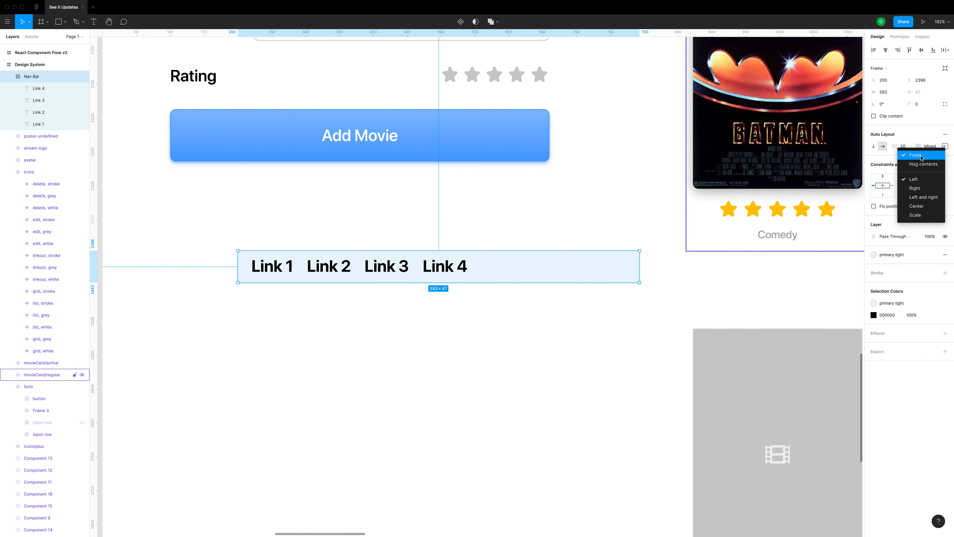
{"action": "left_click", "coordinate": [921, 165]}
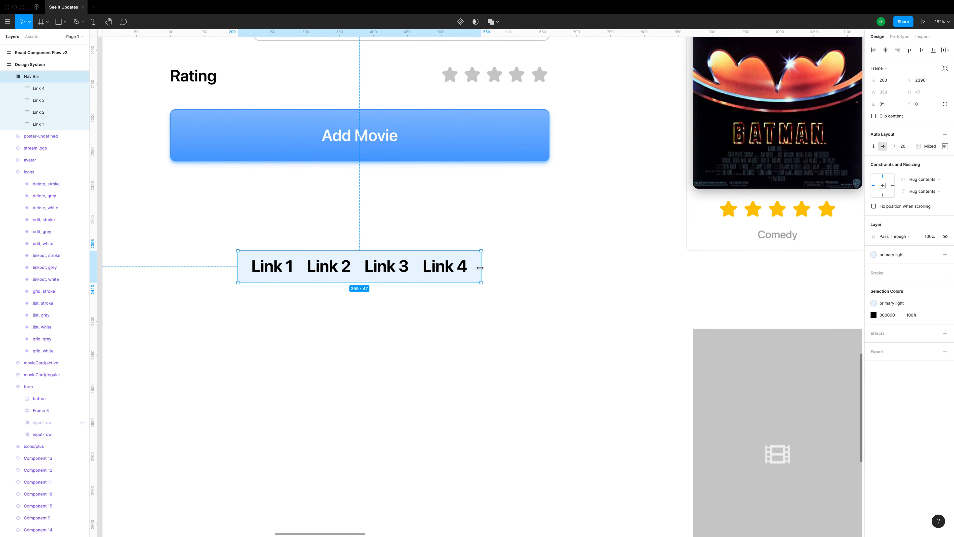
{"action": "left_click_drag", "start_coordinate": [481, 267], "coordinate": [564, 267]}
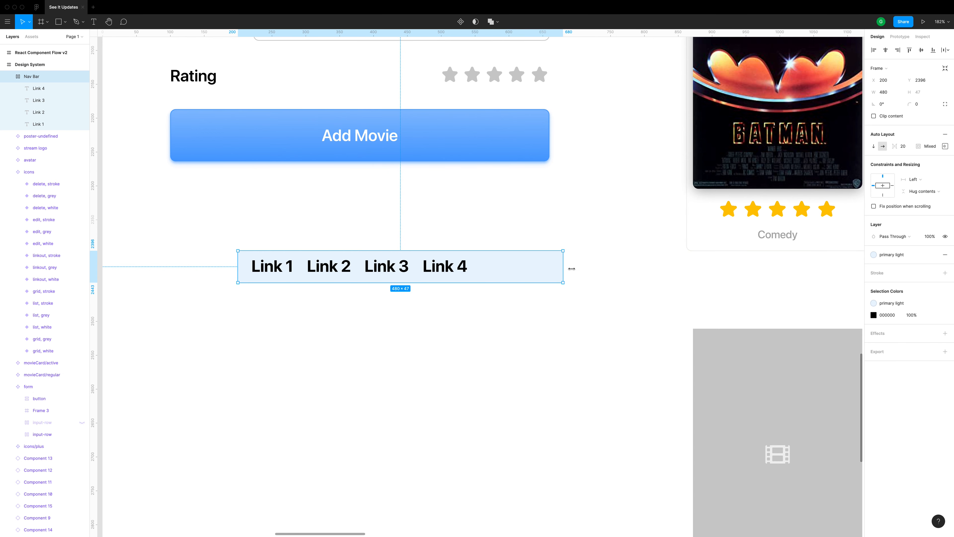
{"action": "left_click", "coordinate": [916, 180]}
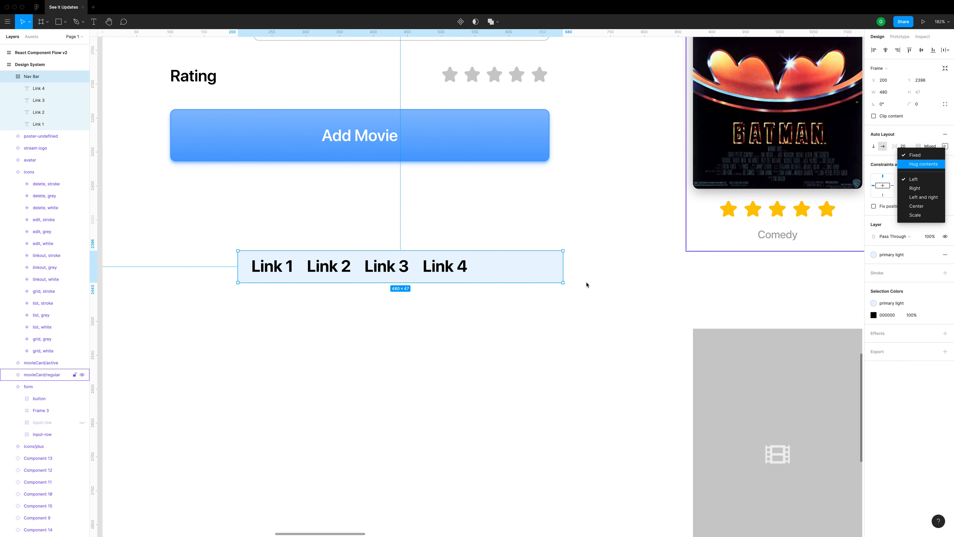
{"action": "left_click", "coordinate": [564, 281]}
{"action": "left_click_drag", "start_coordinate": [563, 282], "coordinate": [575, 318]}
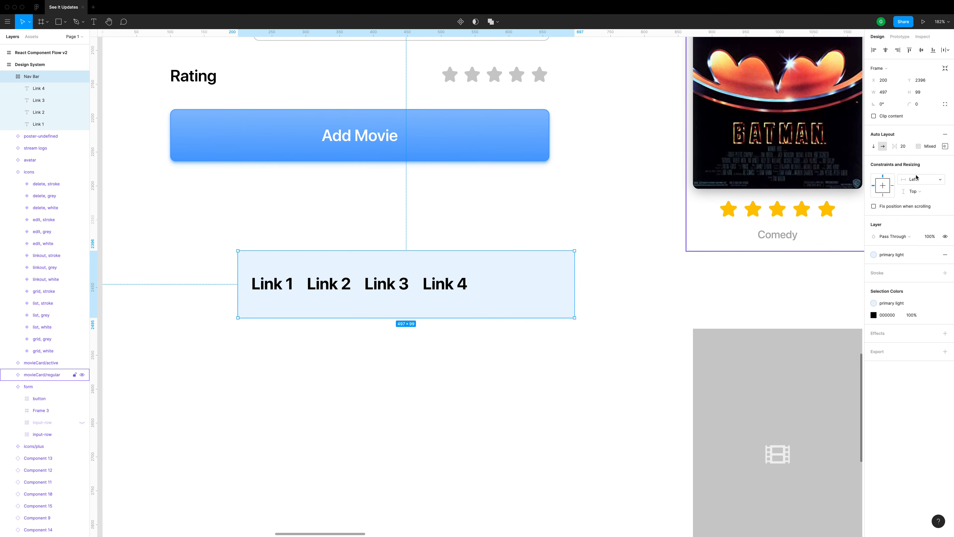
Set the Nav Bar's horizontal and vertical resizing to "Hug contents"
{"action": "left_click", "coordinate": [921, 183]}
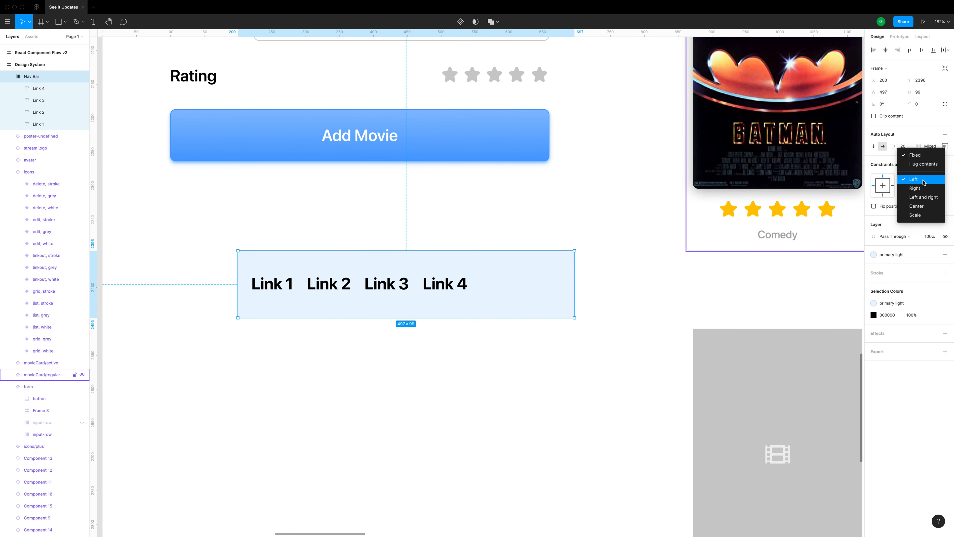
{"action": "left_click", "coordinate": [927, 164]}
{"action": "left_click", "coordinate": [919, 192]}
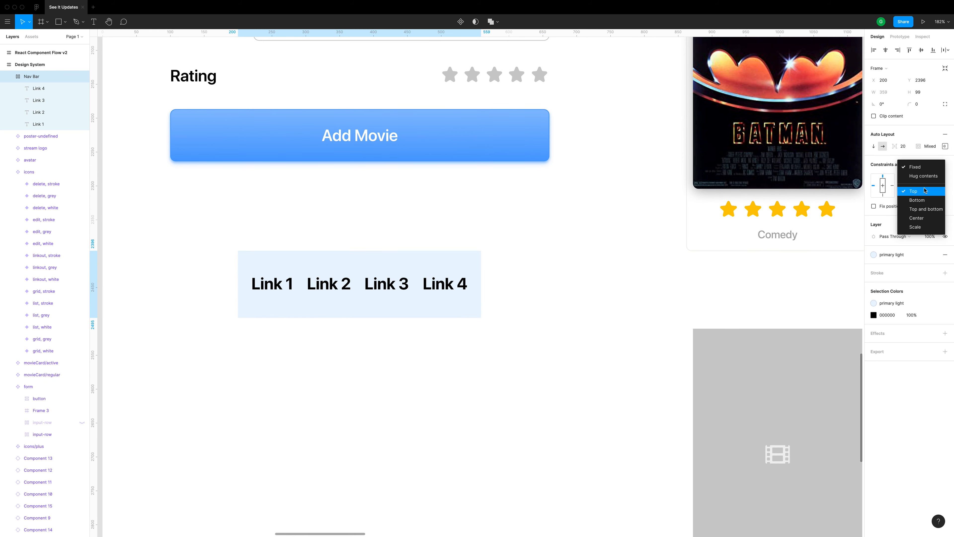
{"action": "left_click", "coordinate": [927, 179]}
{"action": "left_click", "coordinate": [533, 299]}
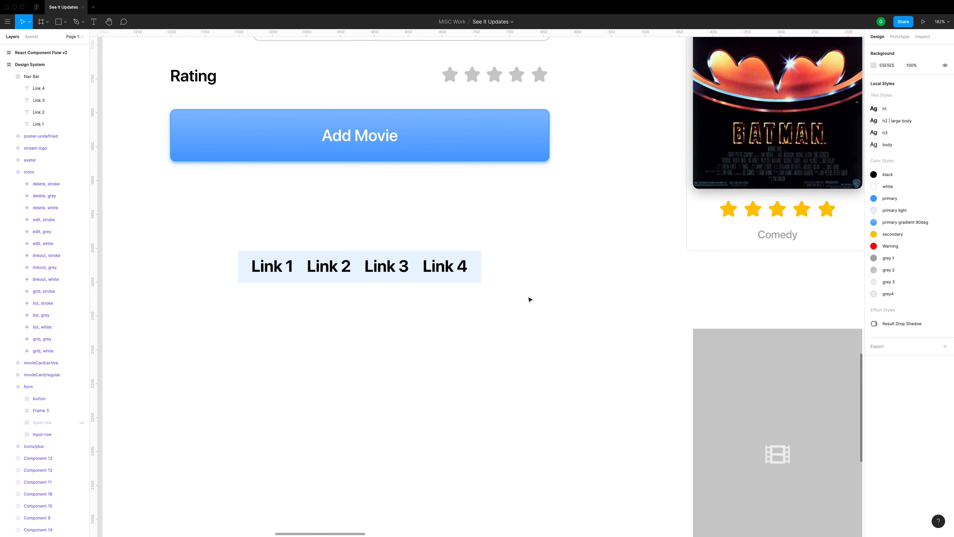
{"action": "left_click_drag", "start_coordinate": [436, 320], "coordinate": [482, 320]}
{"action": "left_click", "coordinate": [475, 274]}
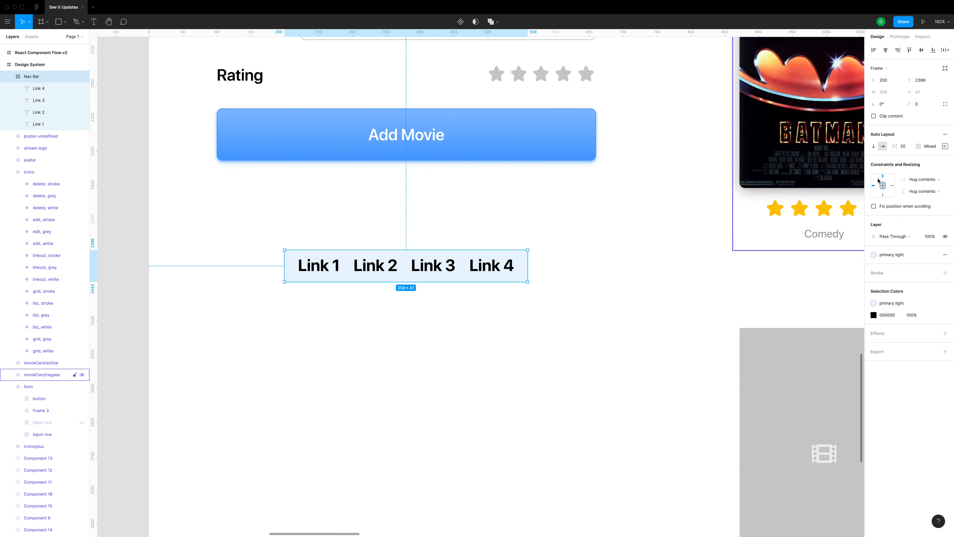
Draw a new frame about 494 × 155 around the Nav Bar so that it encloses the links
{"action": "left_click", "coordinate": [451, 239]}
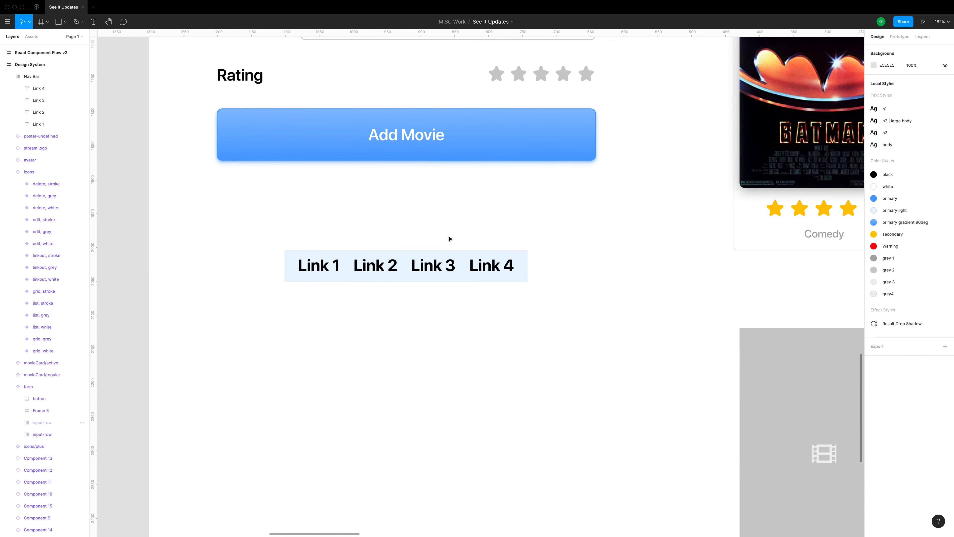
{"action": "key", "text": "f"}
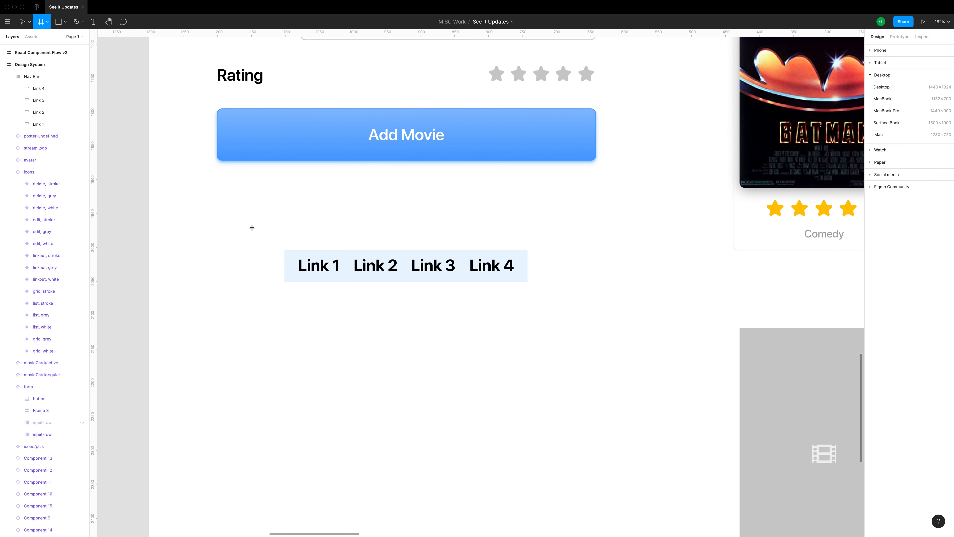
{"action": "left_click_drag", "start_coordinate": [252, 227], "coordinate": [586, 330]}
{"action": "left_click", "coordinate": [481, 357]}
{"action": "left_click", "coordinate": [418, 278]}
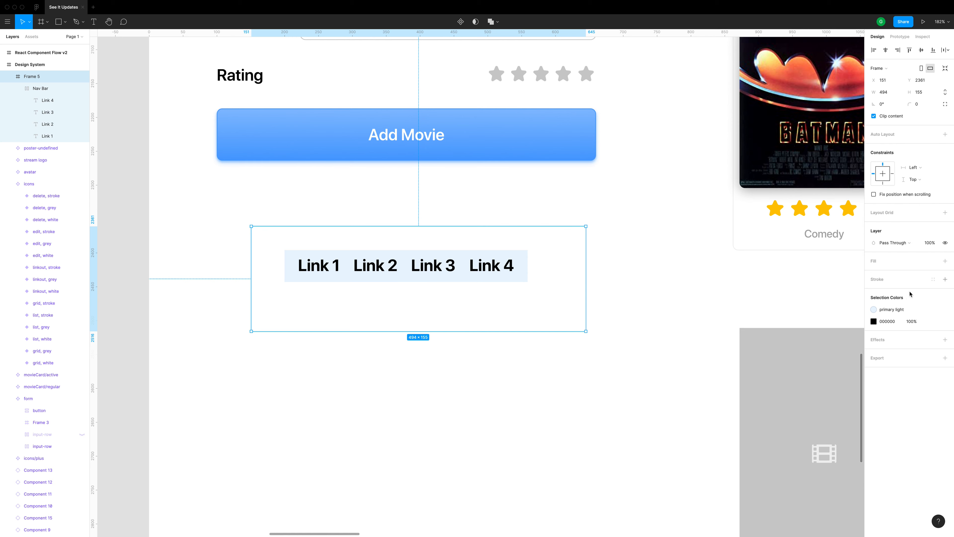
Fill the outer frame with the "primary gradient 90deg" style and move the Nav Bar to the frame's centre
{"action": "left_click", "coordinate": [932, 261]}
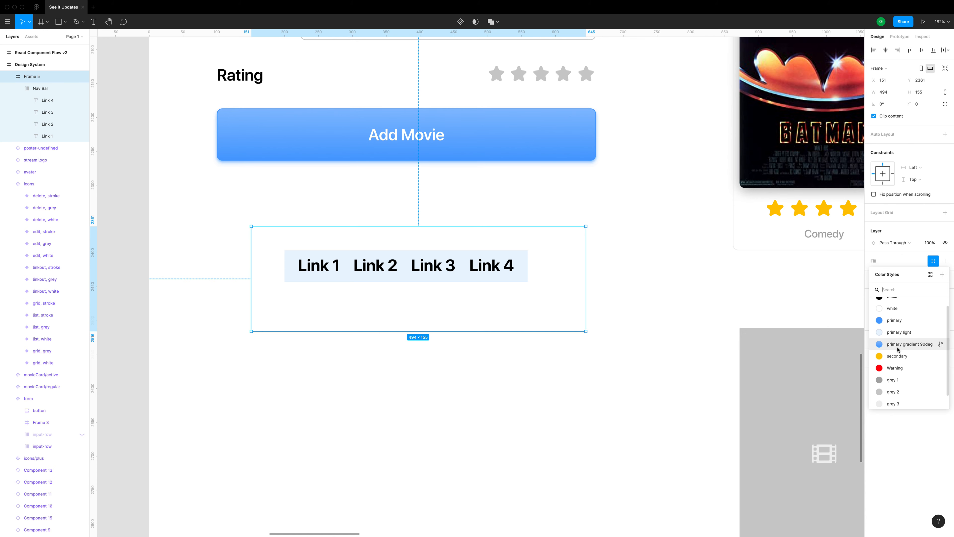
{"action": "left_click", "coordinate": [898, 344]}
{"action": "left_click", "coordinate": [542, 368]}
{"action": "double_click", "coordinate": [449, 268]}
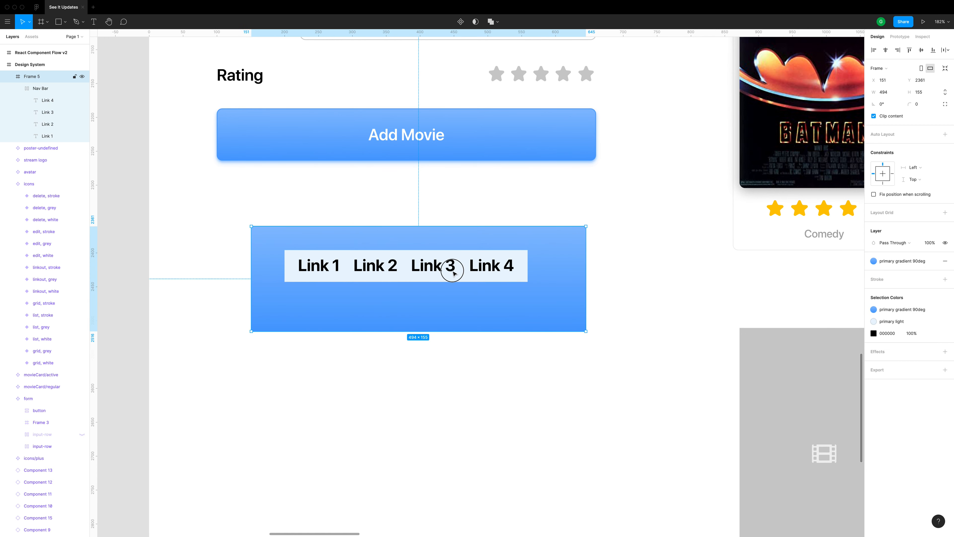
{"action": "left_click_drag", "start_coordinate": [473, 273], "coordinate": [489, 284]}
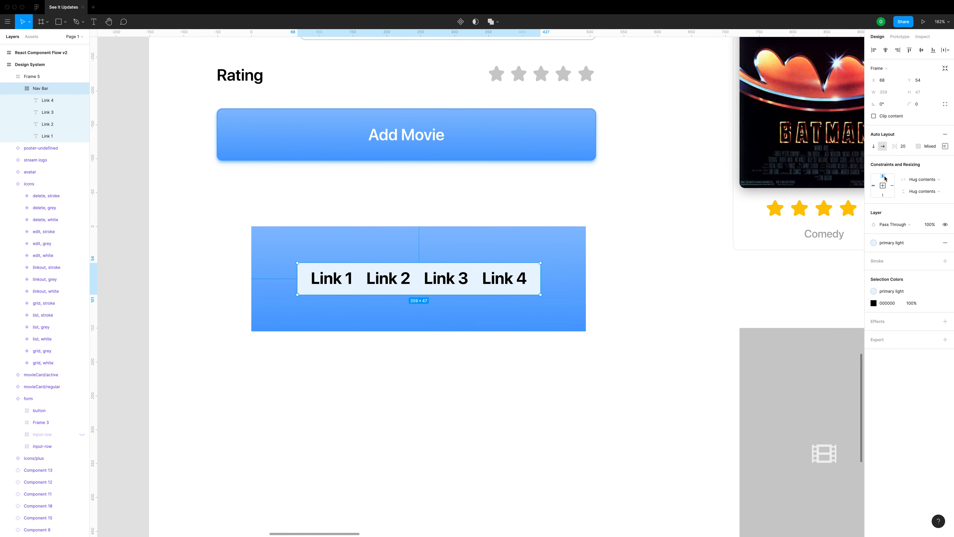
Try making the blue outer frame narrower and taller, then return it to its previous size
{"action": "left_click", "coordinate": [578, 326]}
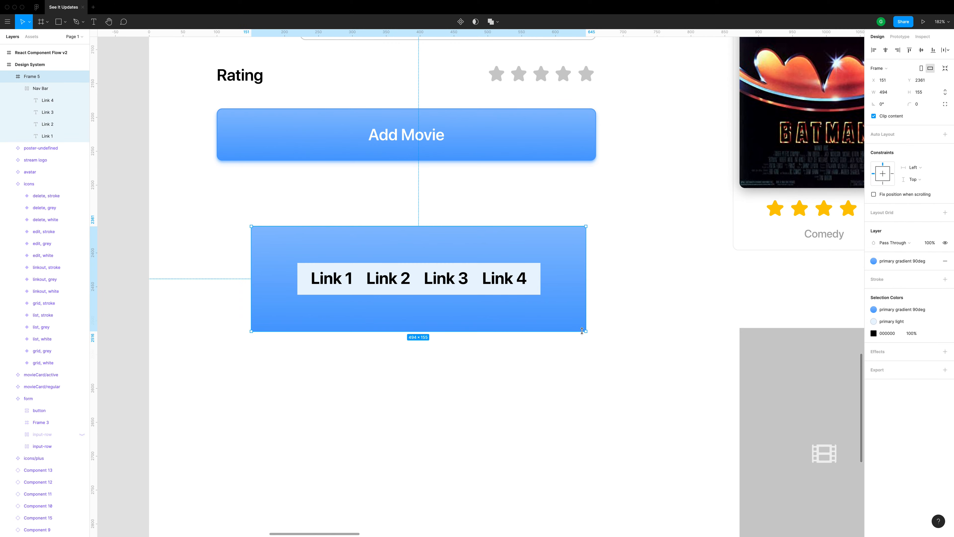
{"action": "left_click_drag", "start_coordinate": [586, 330], "coordinate": [397, 371]}
{"action": "left_click_drag", "start_coordinate": [485, 373], "coordinate": [586, 331]}
Constrain the Nav Bar to the centre horizontally and vertically, testing it by enlarging the outer frame and undoing the resize
{"action": "left_click", "coordinate": [531, 290]}
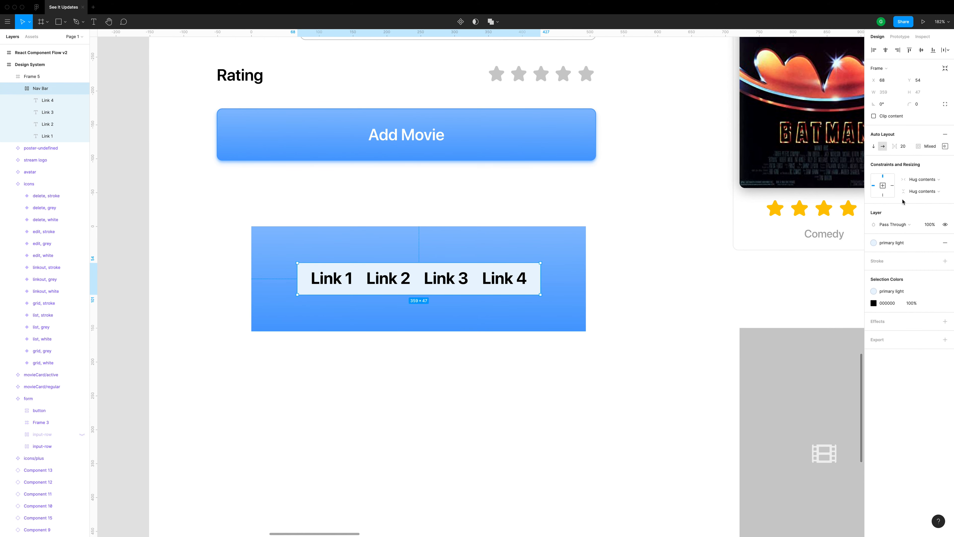
{"action": "left_click", "coordinate": [884, 188]}
{"action": "left_click", "coordinate": [585, 332]}
{"action": "left_click_drag", "start_coordinate": [586, 331], "coordinate": [735, 420]}
{"action": "left_click_drag", "start_coordinate": [550, 330], "coordinate": [707, 407]}
{"action": "key", "text": "super+z"}
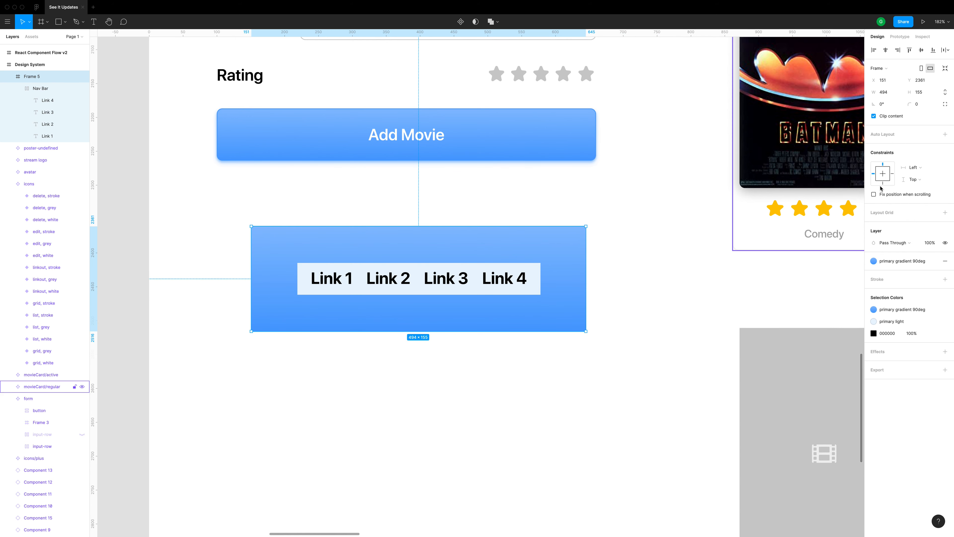
Set the outer frame's vertical constraint to "Scale" and increase its height freehand to about 249
{"action": "left_click", "coordinate": [915, 179]}
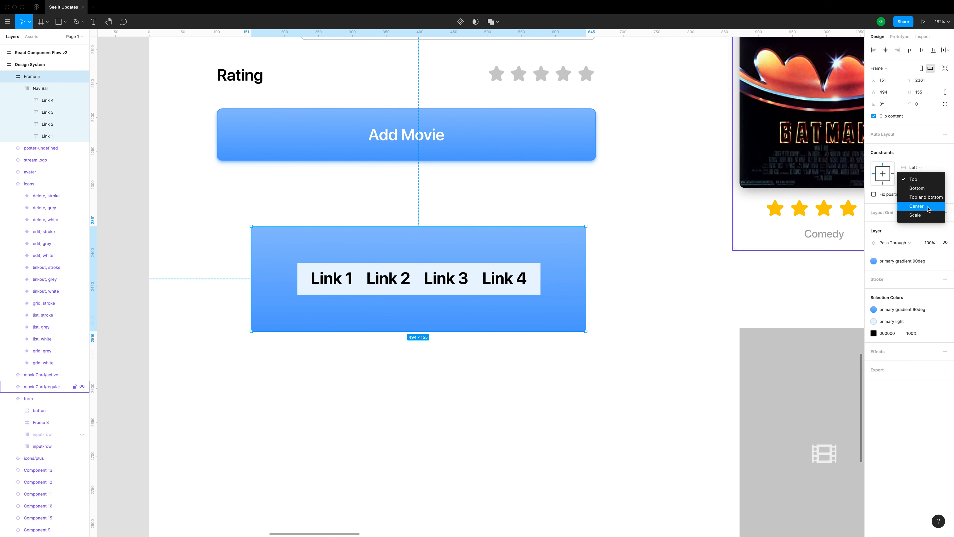
{"action": "left_click", "coordinate": [926, 215]}
{"action": "left_click", "coordinate": [596, 285]}
{"action": "left_click", "coordinate": [567, 306]}
{"action": "left_click_drag", "start_coordinate": [542, 331], "coordinate": [555, 395]}
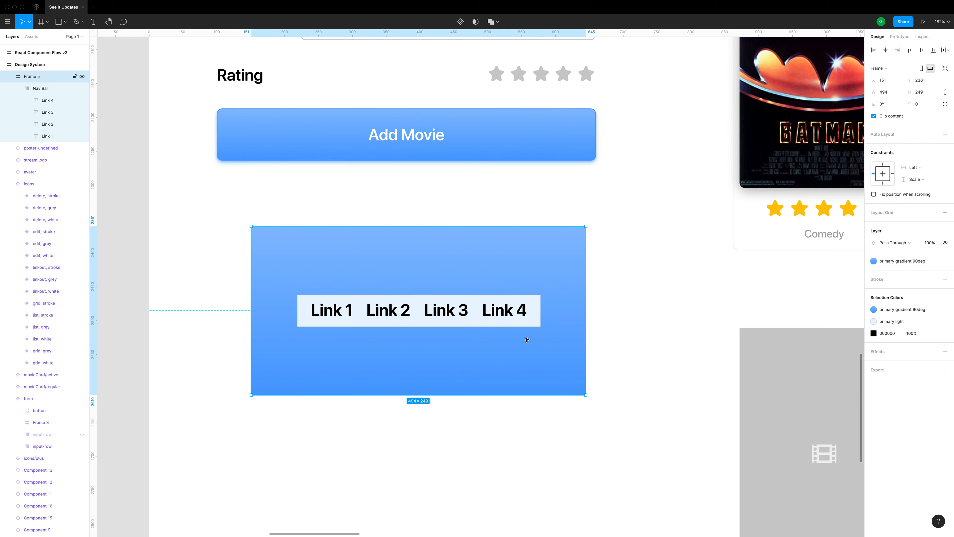
Change the Nav Bar's vertical setting from hugging its contents to the "Center" constraint
{"action": "left_click", "coordinate": [518, 320]}
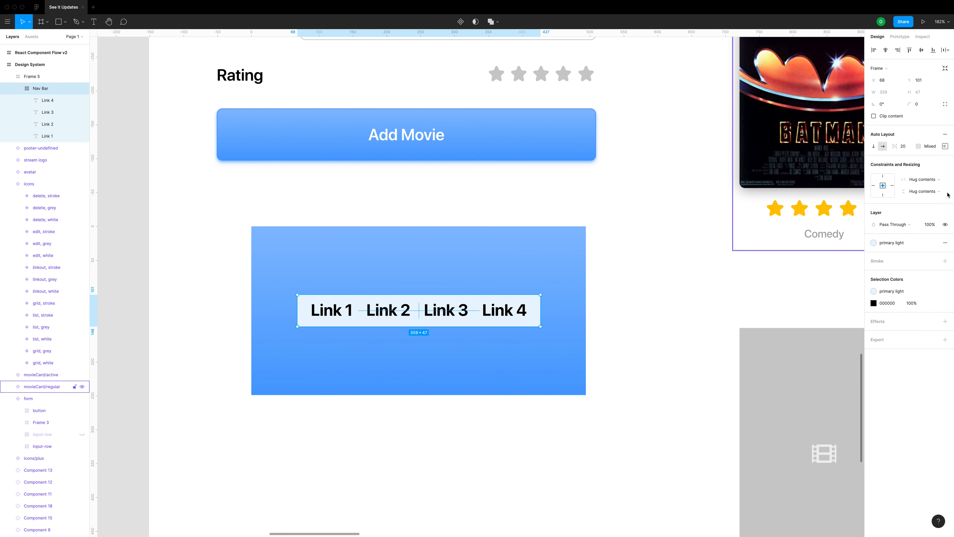
{"action": "left_click", "coordinate": [923, 192]}
{"action": "left_click", "coordinate": [919, 189]}
{"action": "left_click", "coordinate": [466, 393]}
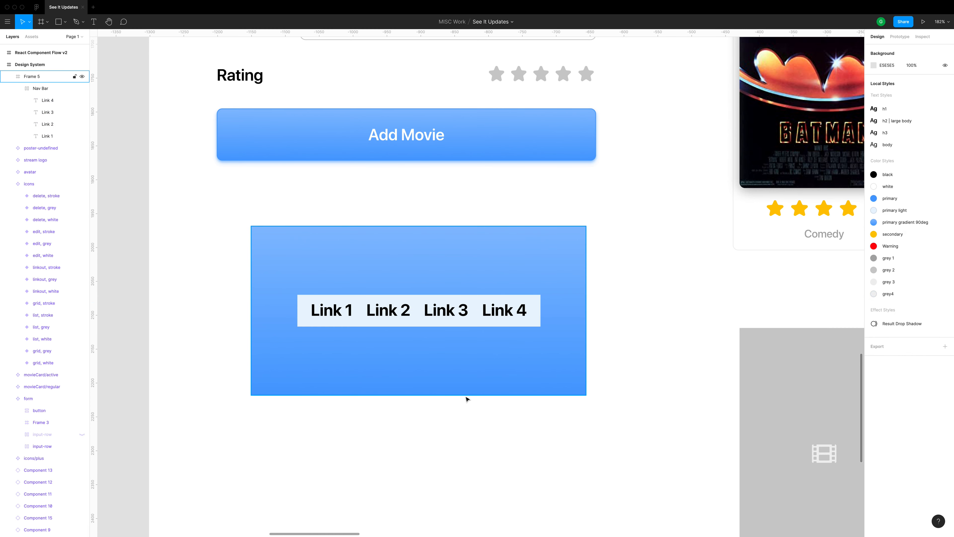
Try the outer frame at about 494 × 326 with the Nav Bar's vertical constraint set to "Top and bottom", stretching the frame further
{"action": "left_click_drag", "start_coordinate": [452, 394], "coordinate": [451, 448]}
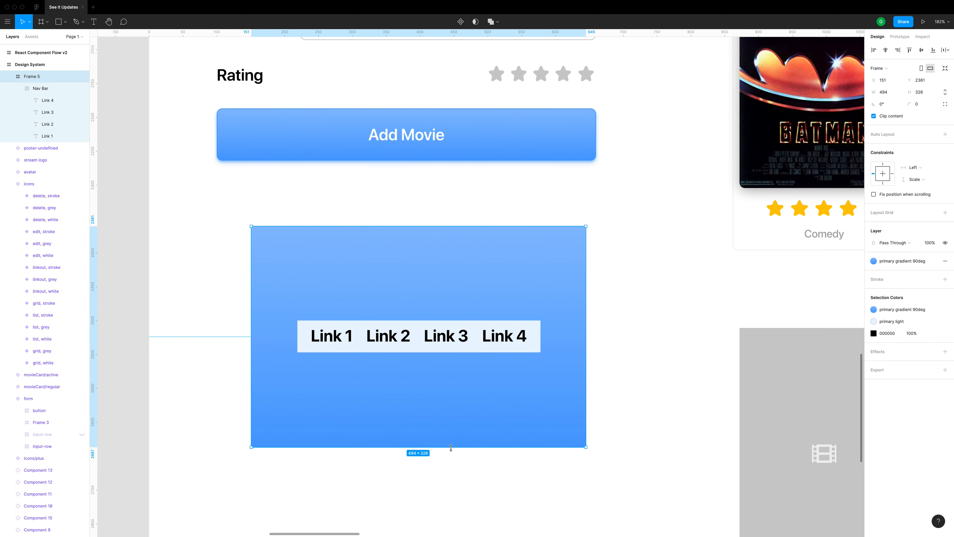
{"action": "left_click", "coordinate": [459, 347]}
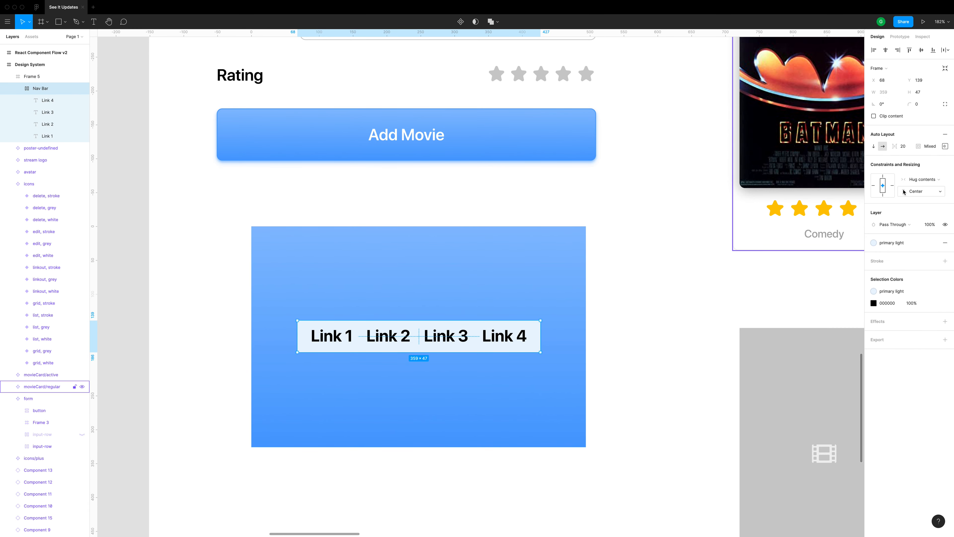
{"action": "left_click", "coordinate": [926, 191]}
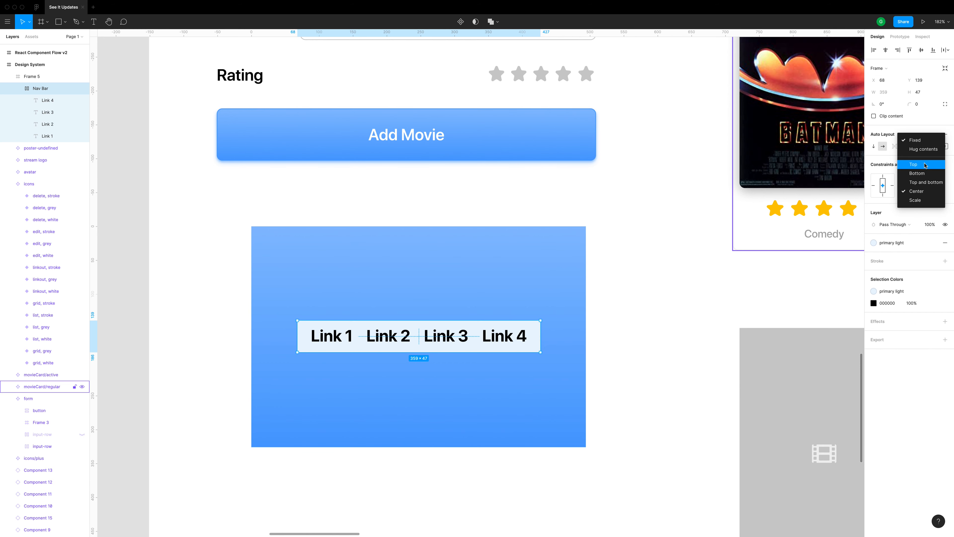
{"action": "left_click", "coordinate": [926, 182]}
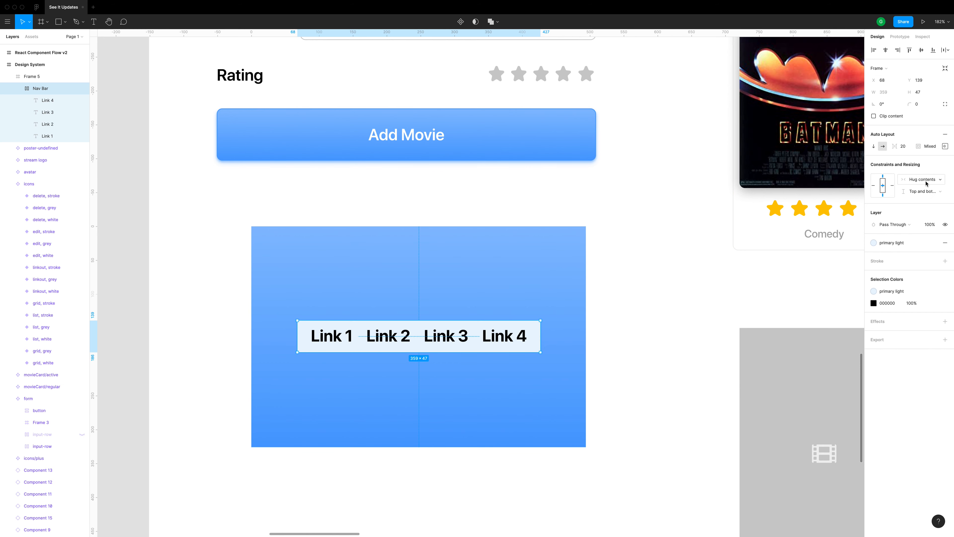
{"action": "left_click", "coordinate": [631, 336]}
{"action": "left_click", "coordinate": [503, 404]}
{"action": "mouse_move", "coordinate": [489, 447]}
{"action": "left_mouse_down"}
{"action": "mouse_move", "coordinate": [495, 424]}
{"action": "mouse_move", "coordinate": [493, 473]}
{"action": "mouse_move", "coordinate": [487, 461]}
{"action": "left_mouse_up"}
Undo the outer frame's last height changes and the Nav Bar's "Top and bottom" constraint
{"action": "key", "text": "super+z"}
{"action": "key", "text": "super+z"}
{"action": "key", "text": "super+z"}
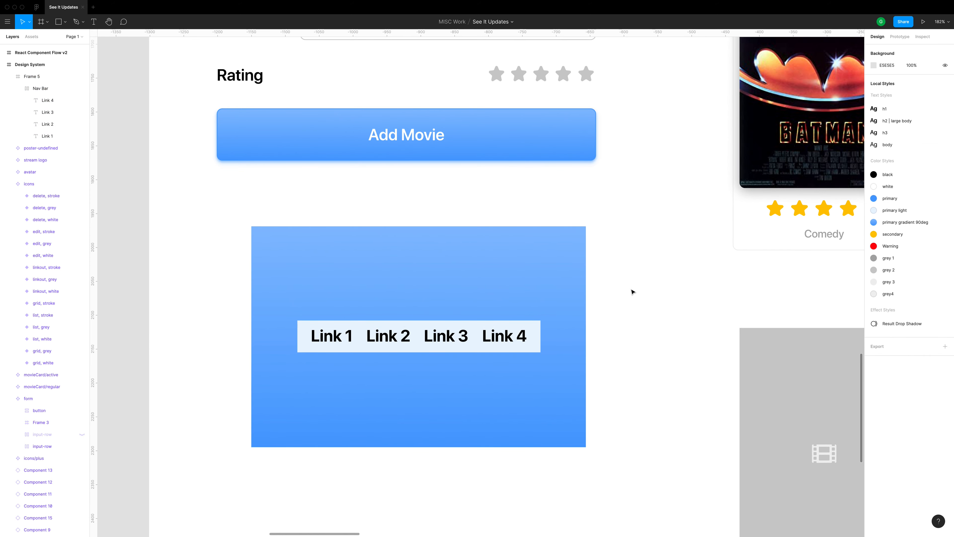
{"action": "left_click", "coordinate": [517, 356]}
{"action": "key", "text": "super+z"}
{"action": "key", "text": "super+z"}
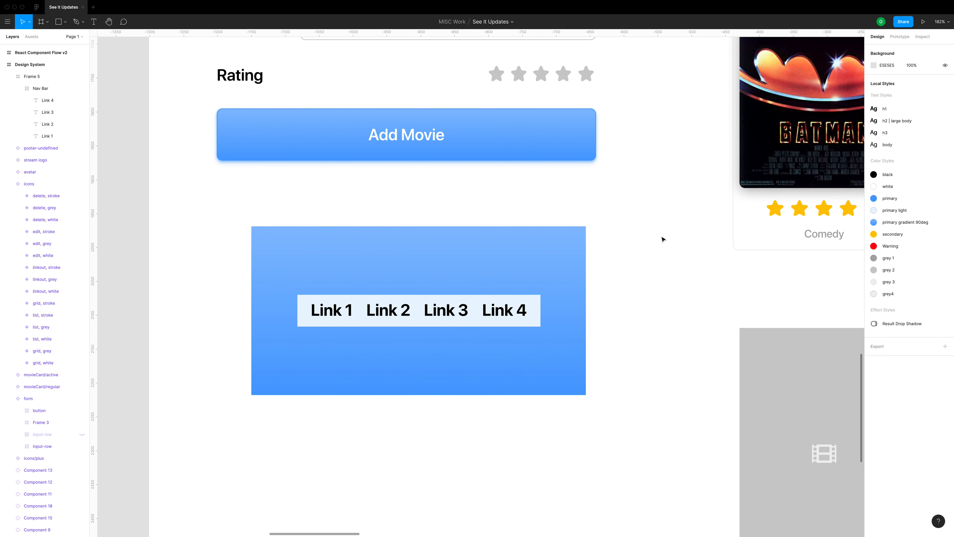
Check the constraint settings of the blue outer frame and of the Nav Bar inside it
{"action": "left_click", "coordinate": [577, 264]}
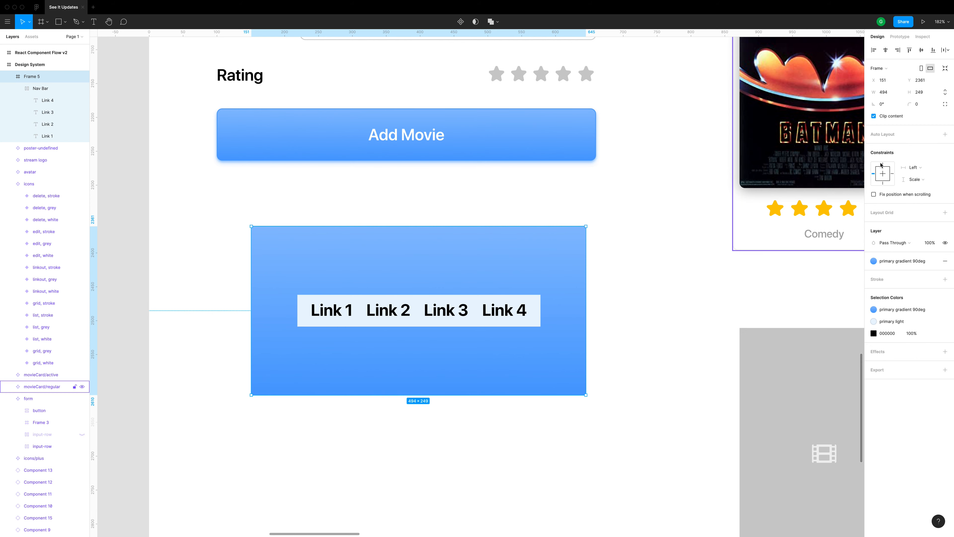
{"action": "left_click", "coordinate": [706, 271]}
{"action": "double_click", "coordinate": [469, 318]}
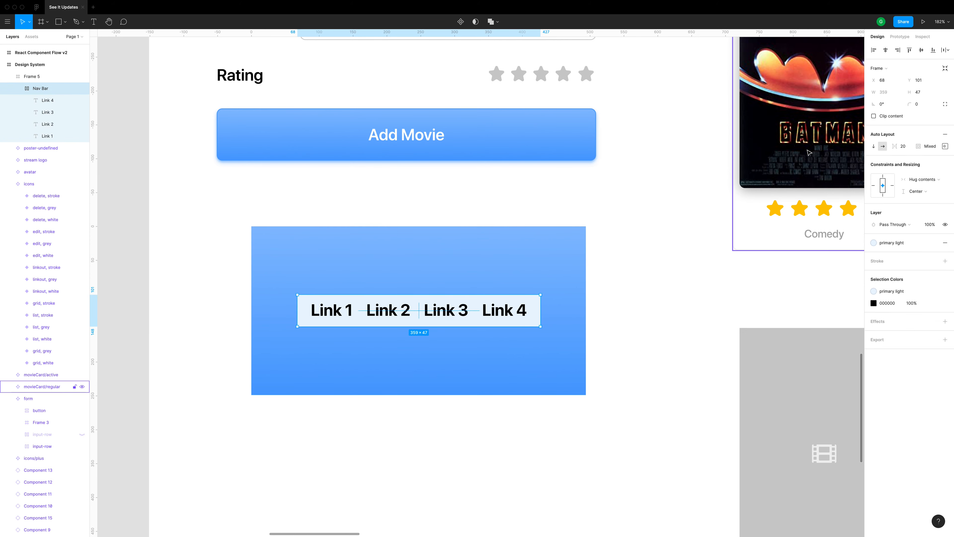